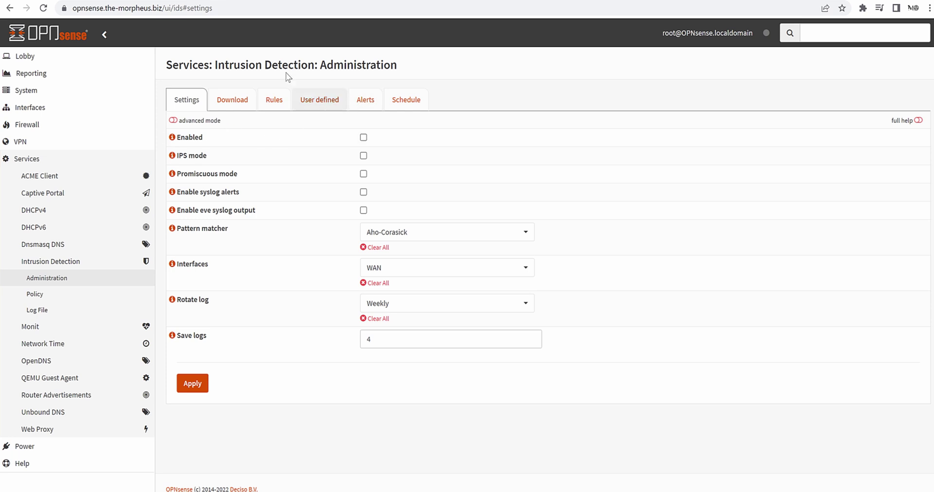
Step: Enable the intrusion detection service and read the help text for IPS mode
{"action": "left_click", "coordinate": [363, 138]}
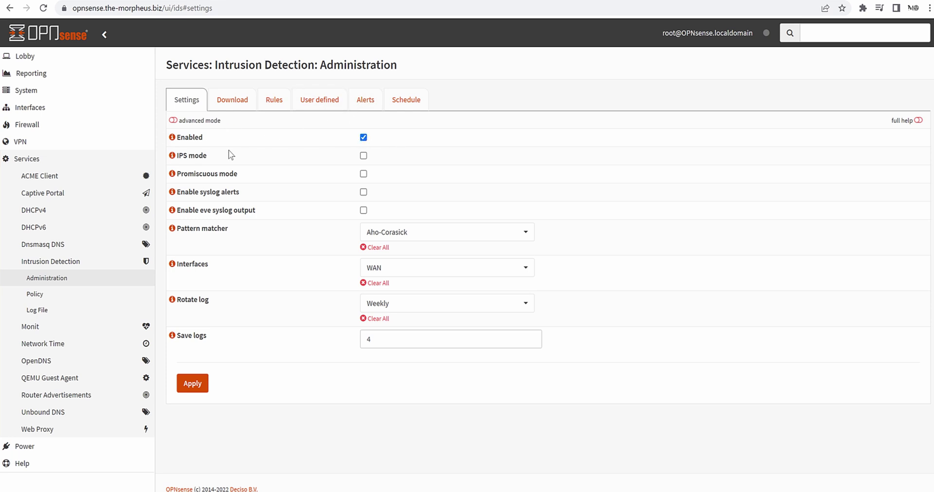
{"action": "left_click", "coordinate": [173, 157]}
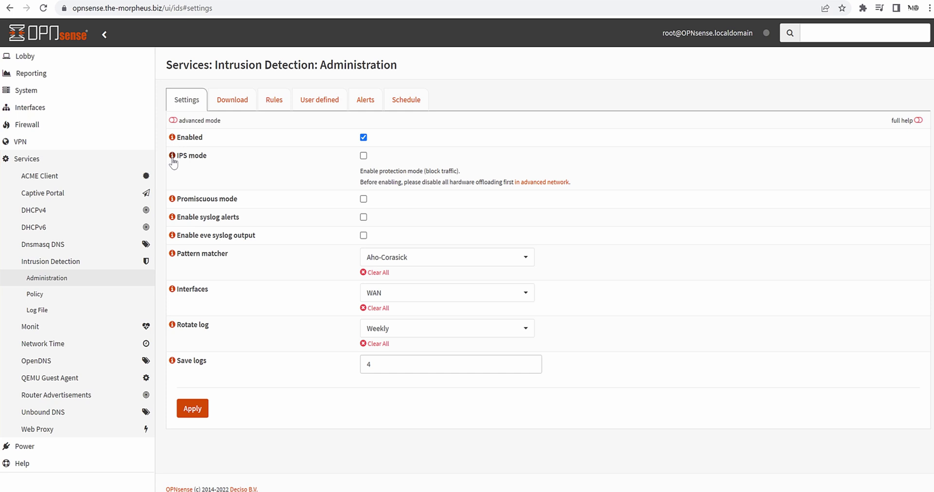
{"action": "left_click", "coordinate": [173, 157]}
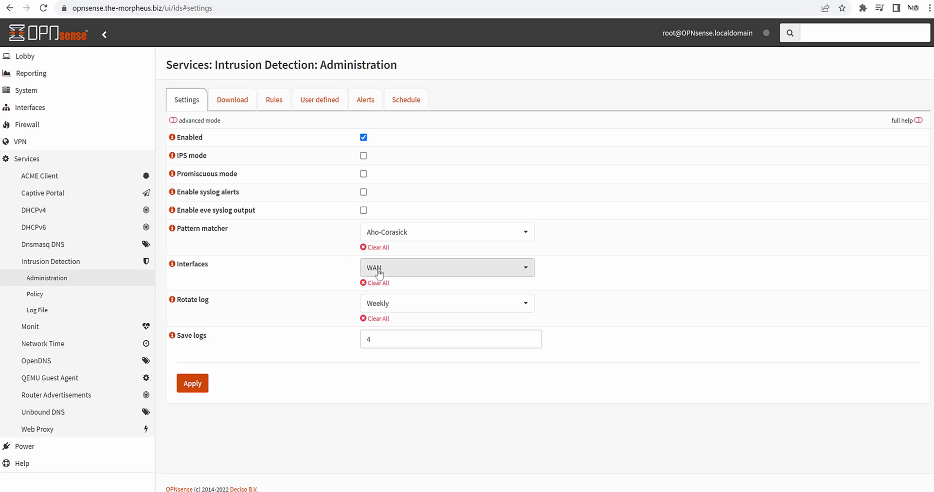
Step: Set the pattern matcher to Aho-Corasick, "Ken Steele" variant and apply the intrusion detection settings
{"action": "left_click", "coordinate": [381, 233]}
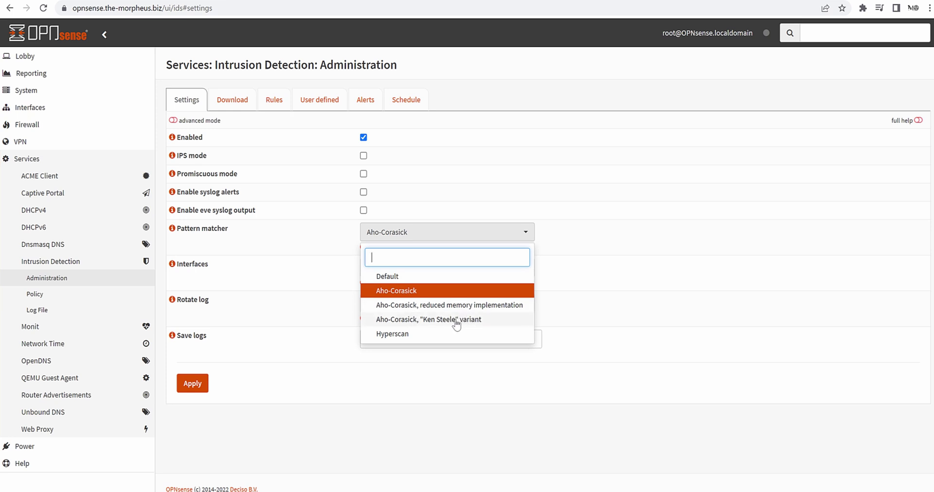
{"action": "left_click", "coordinate": [400, 319]}
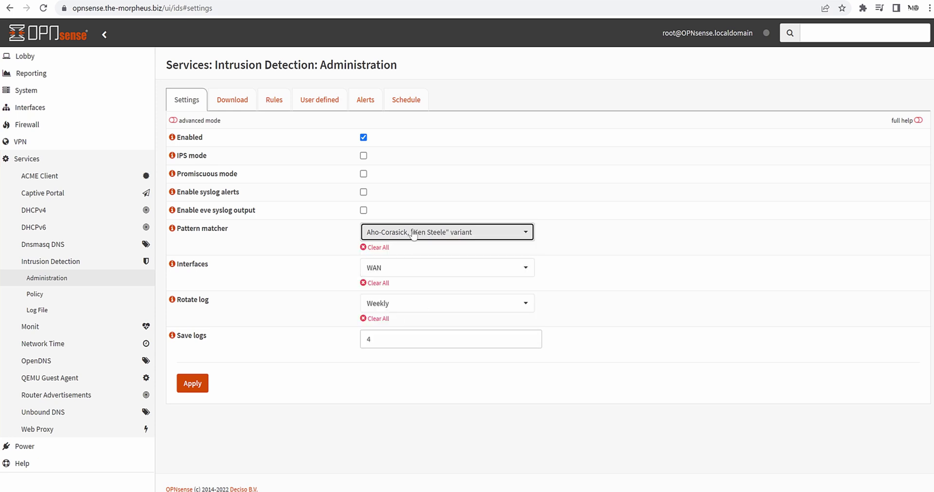
{"action": "left_click", "coordinate": [295, 238]}
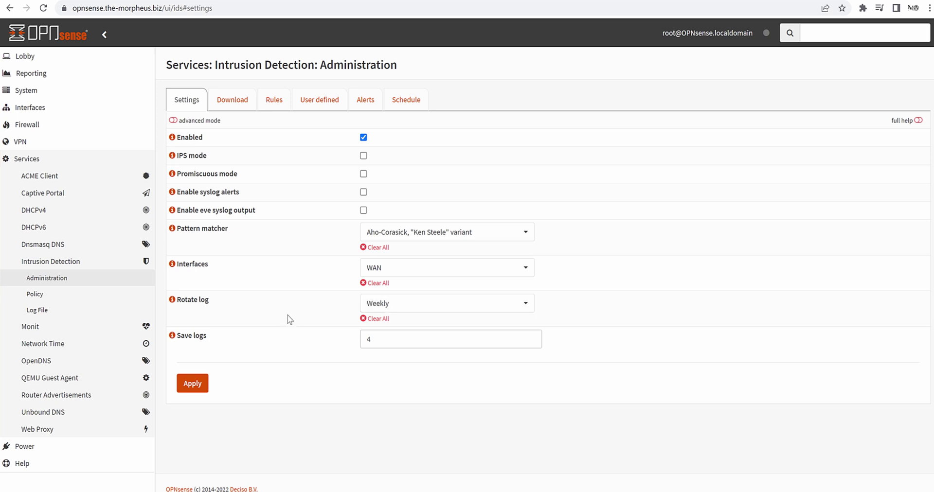
{"action": "left_click", "coordinate": [197, 387]}
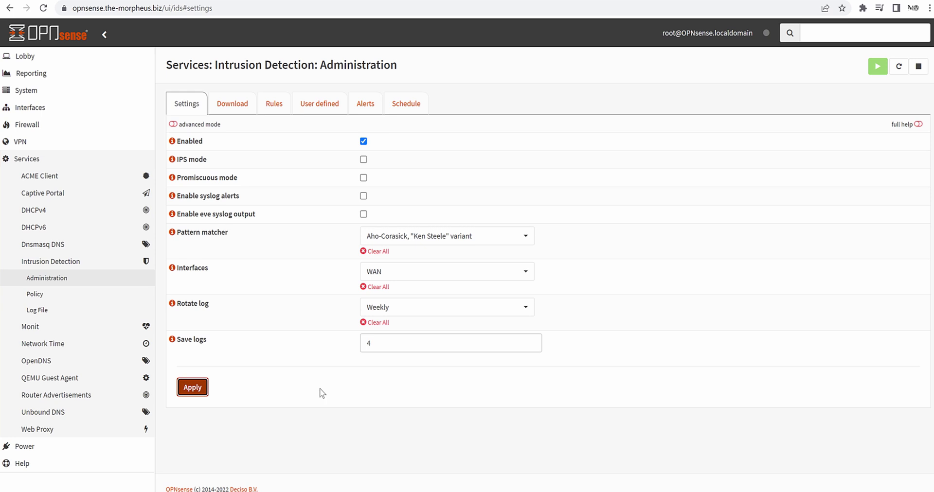
Step: Examine the downloadable rulesets, comparing the abuse.ch and ET open entries
{"action": "left_click", "coordinate": [235, 104]}
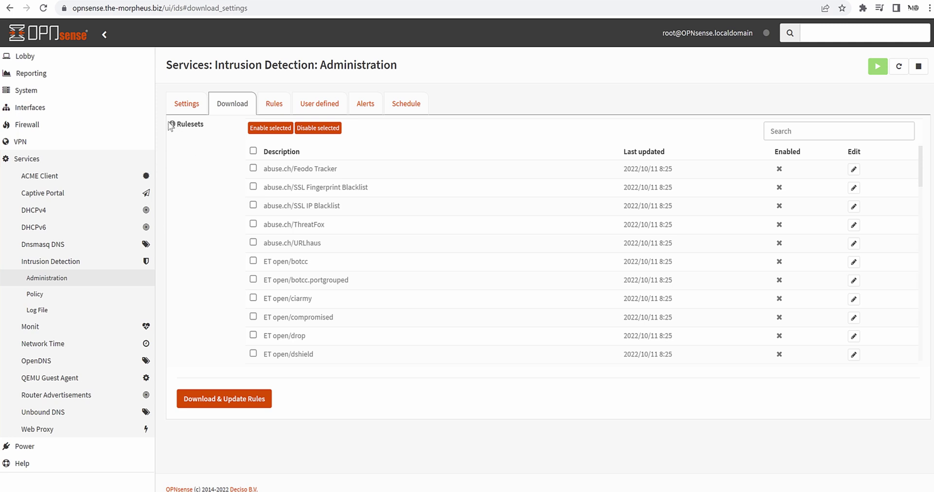
{"action": "left_click_drag", "start_coordinate": [181, 125], "coordinate": [206, 127]}
{"action": "left_click", "coordinate": [208, 165]}
{"action": "left_click_drag", "start_coordinate": [265, 168], "coordinate": [311, 351]}
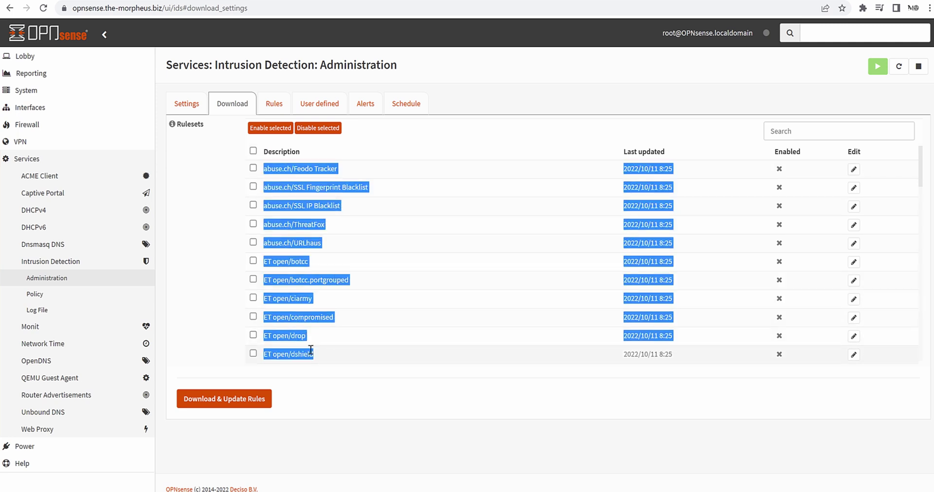
{"action": "left_click", "coordinate": [311, 351]}
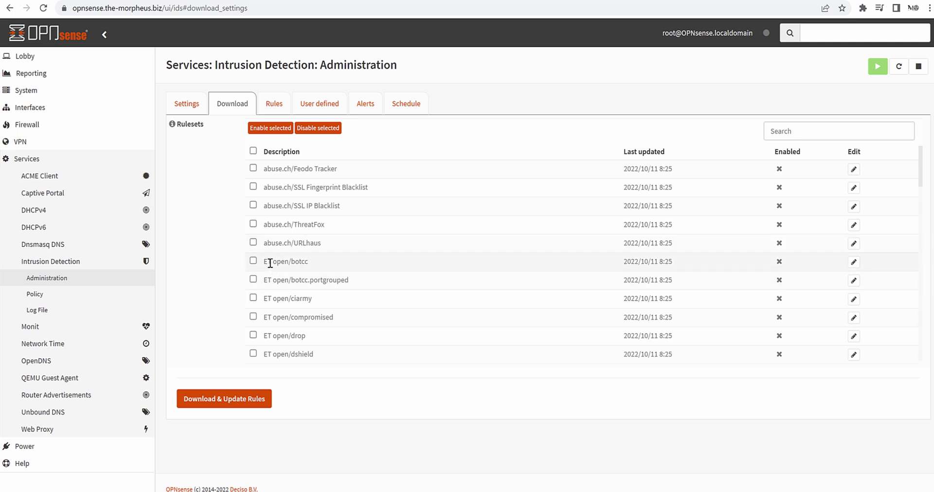
{"action": "left_click_drag", "start_coordinate": [270, 263], "coordinate": [264, 263]}
{"action": "left_click_drag", "start_coordinate": [264, 242], "coordinate": [287, 243]}
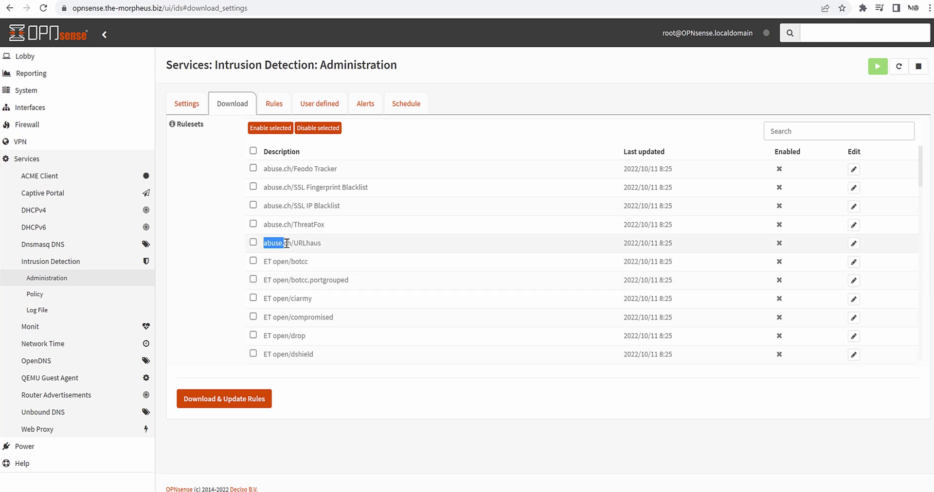
{"action": "left_click", "coordinate": [291, 243]}
Step: Enable all listed rulesets, then download and update their rules
{"action": "left_click", "coordinate": [253, 151]}
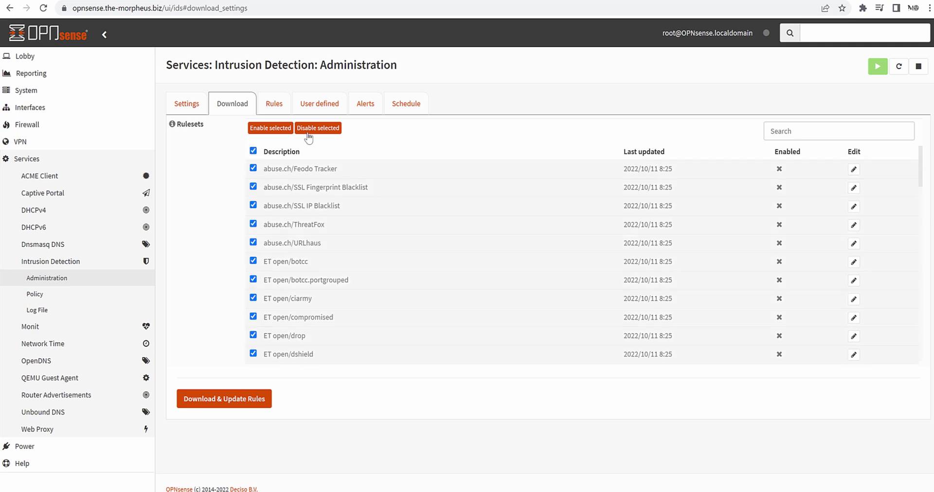
{"action": "left_click", "coordinate": [270, 128]}
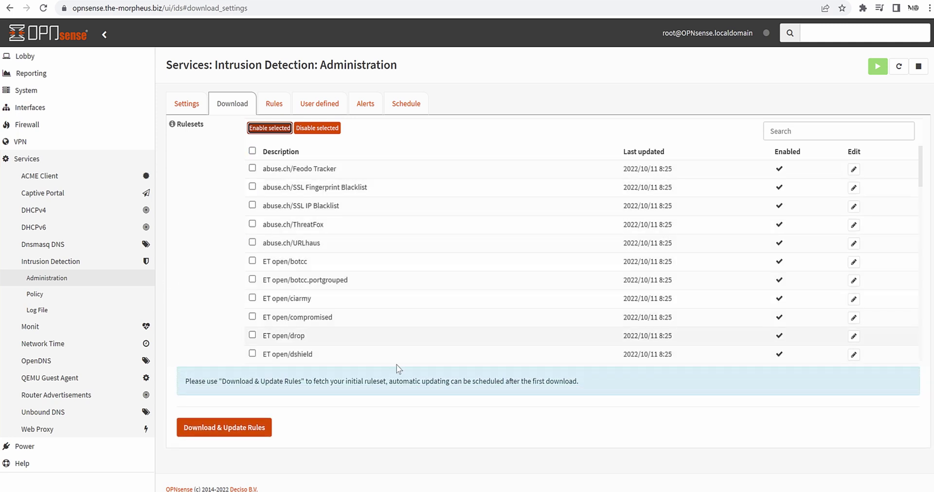
{"action": "left_click", "coordinate": [253, 154]}
{"action": "left_click", "coordinate": [232, 430]}
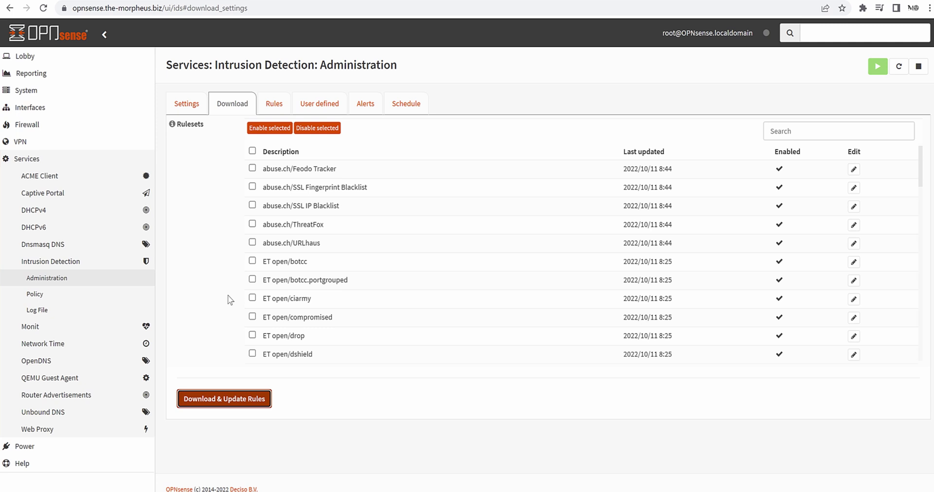
Step: Check the last-updated timestamps of the abuse.ch rulesets
{"action": "left_click_drag", "start_coordinate": [688, 167], "coordinate": [622, 169]}
{"action": "left_click", "coordinate": [684, 168]}
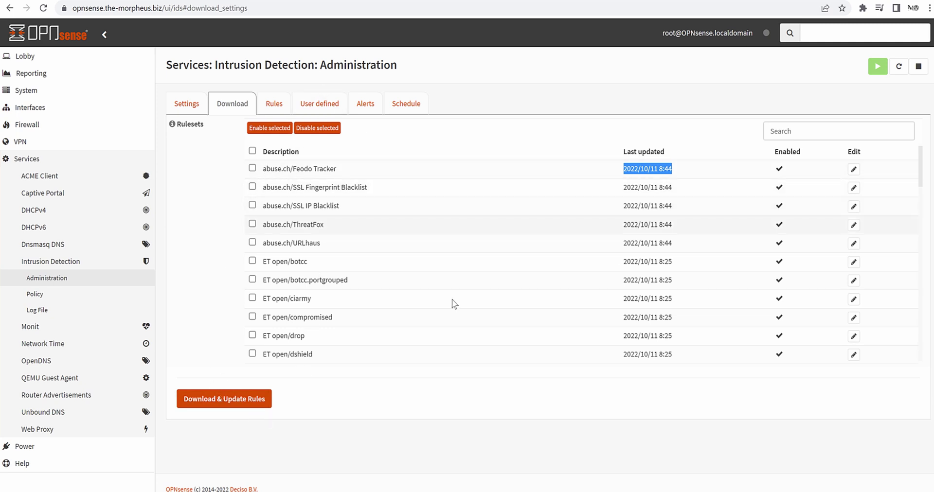
{"action": "left_click", "coordinate": [676, 185]}
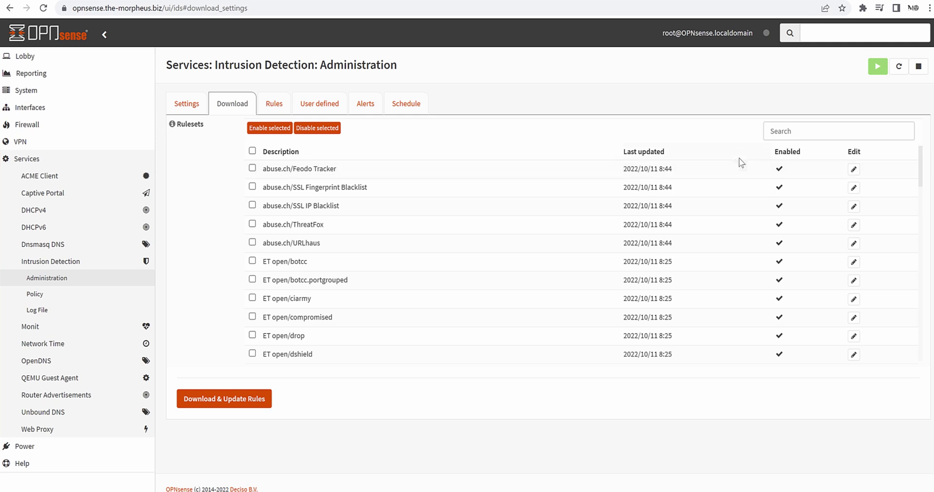
Step: Open the rules list, check its total entries and view the details of rule 2000015 without changing it
{"action": "left_click", "coordinate": [273, 103]}
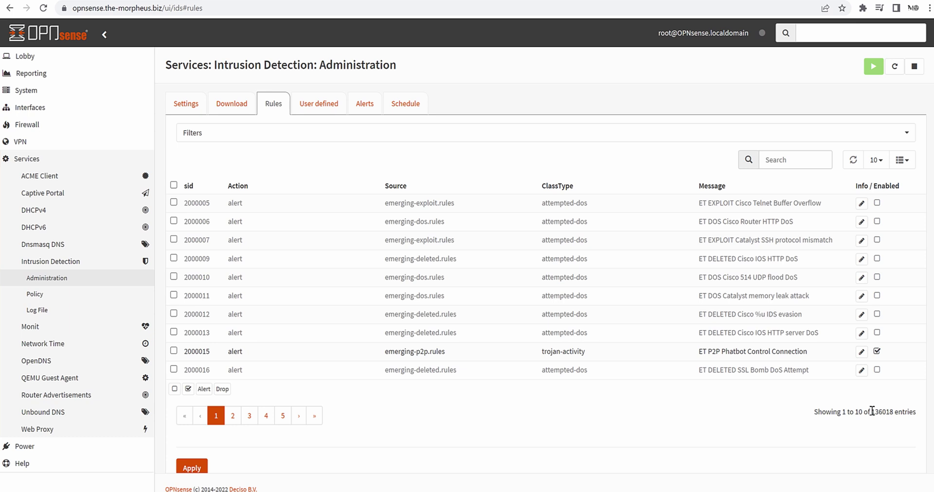
{"action": "left_click_drag", "start_coordinate": [872, 411], "coordinate": [898, 412]}
{"action": "left_click", "coordinate": [784, 438]}
{"action": "left_click", "coordinate": [861, 351]}
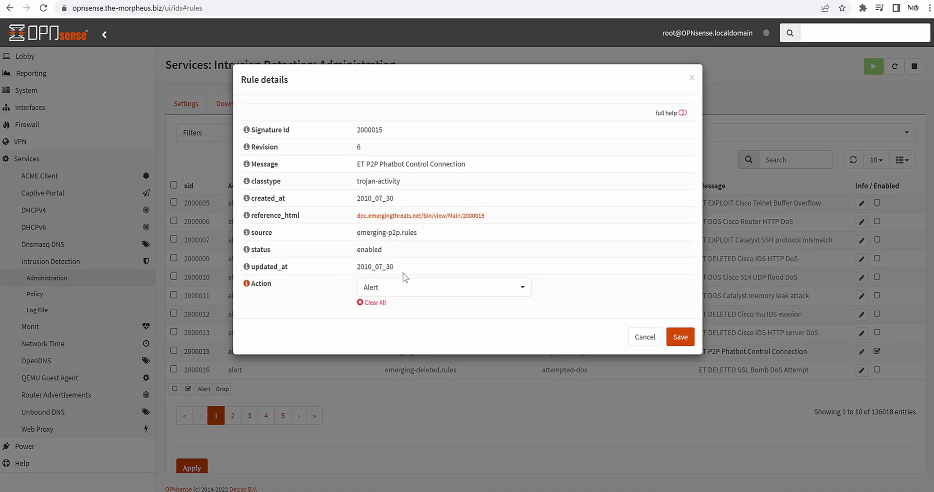
{"action": "left_click_drag", "start_coordinate": [405, 276], "coordinate": [501, 444]}
{"action": "left_click", "coordinate": [654, 337]}
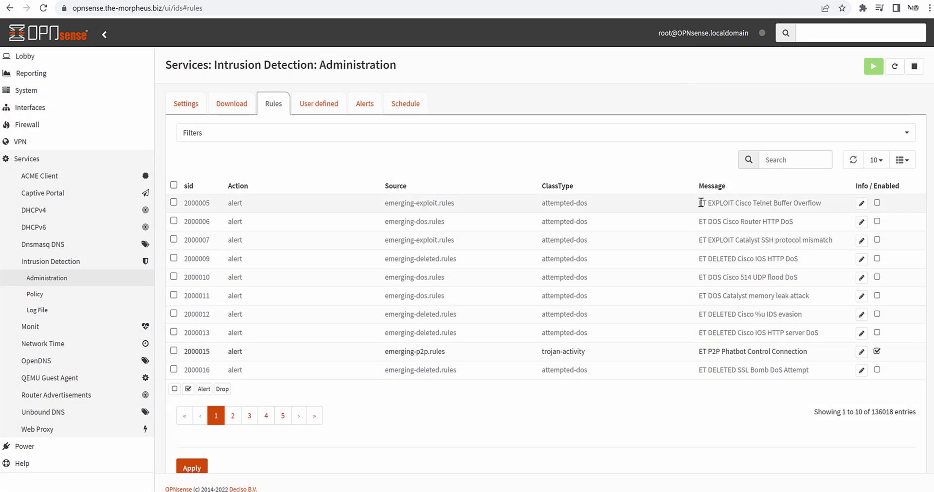
Step: Read the message, action, source and class type of rule 2000005
{"action": "left_click_drag", "start_coordinate": [701, 203], "coordinate": [821, 204]}
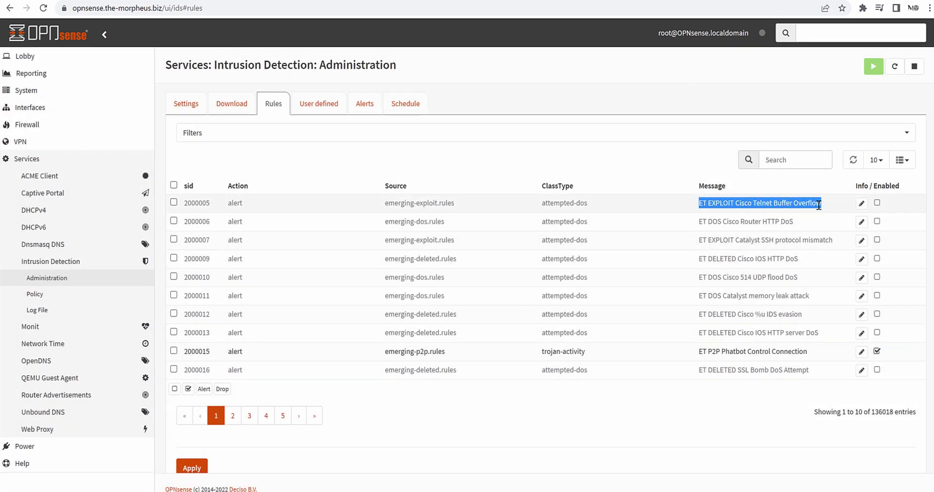
{"action": "left_click", "coordinate": [719, 417]}
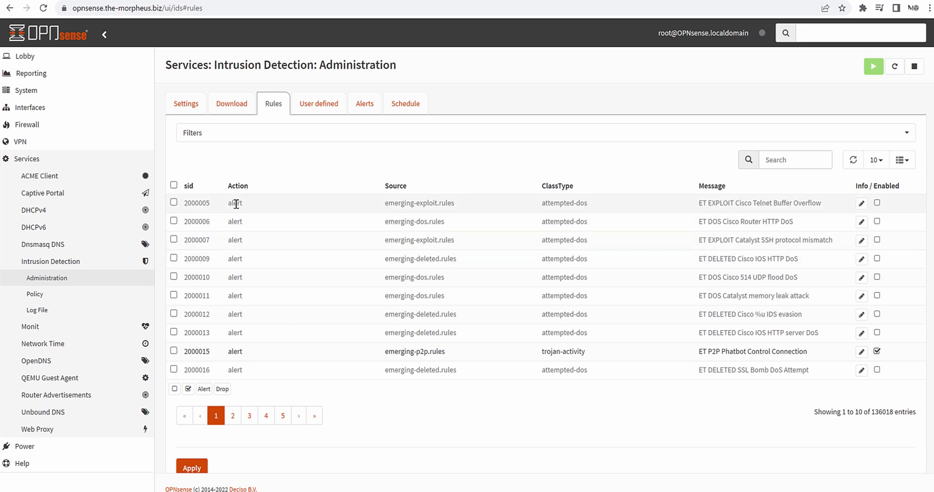
{"action": "left_click_drag", "start_coordinate": [236, 203], "coordinate": [696, 203]}
{"action": "left_click", "coordinate": [560, 431]}
Step: Filter the rules list by status\enabled and check the number of matching entries
{"action": "left_click", "coordinate": [648, 134]}
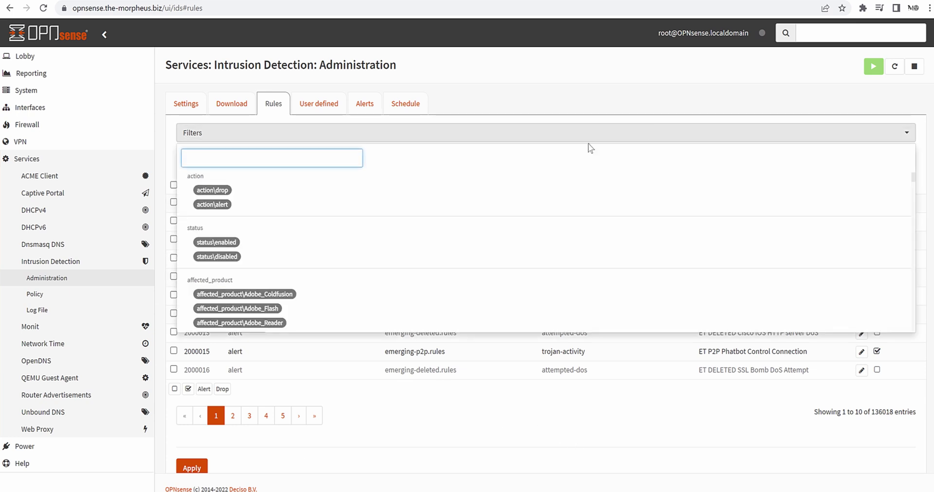
{"action": "left_click", "coordinate": [217, 243]}
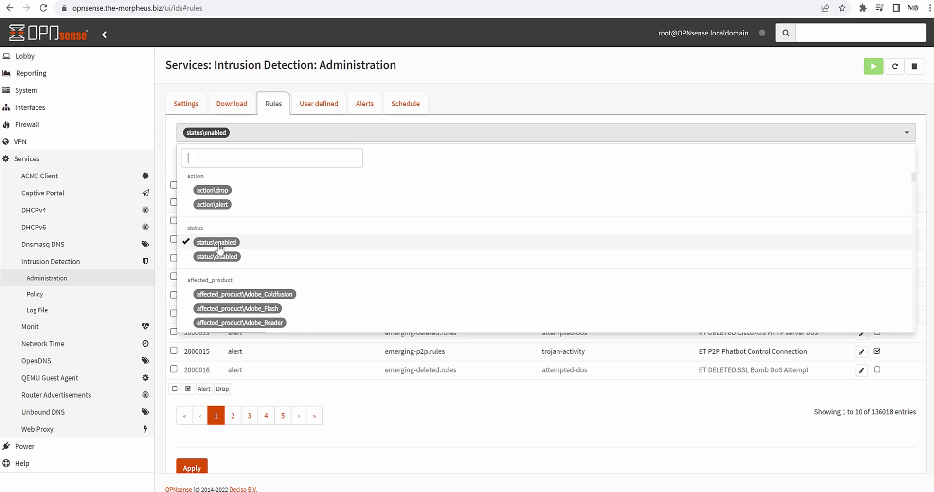
{"action": "left_click", "coordinate": [397, 443]}
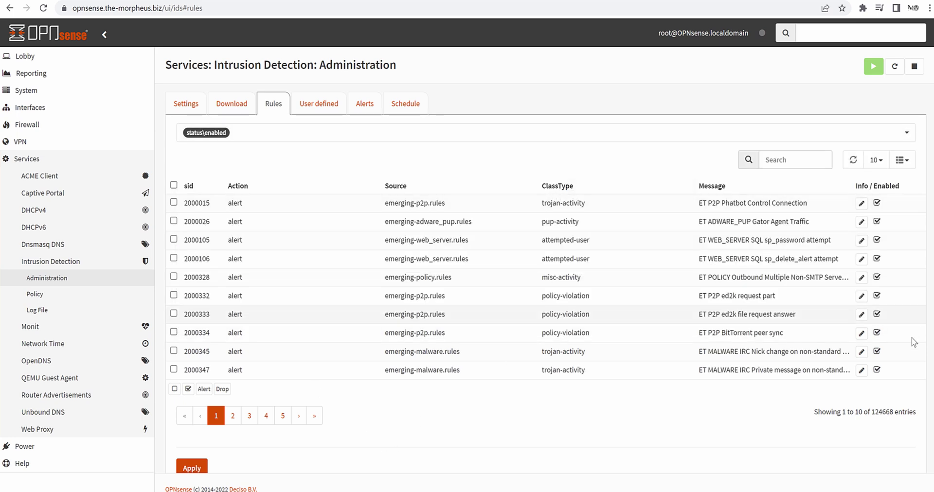
{"action": "left_click_drag", "start_coordinate": [878, 412], "coordinate": [894, 412]}
{"action": "left_click", "coordinate": [876, 437]}
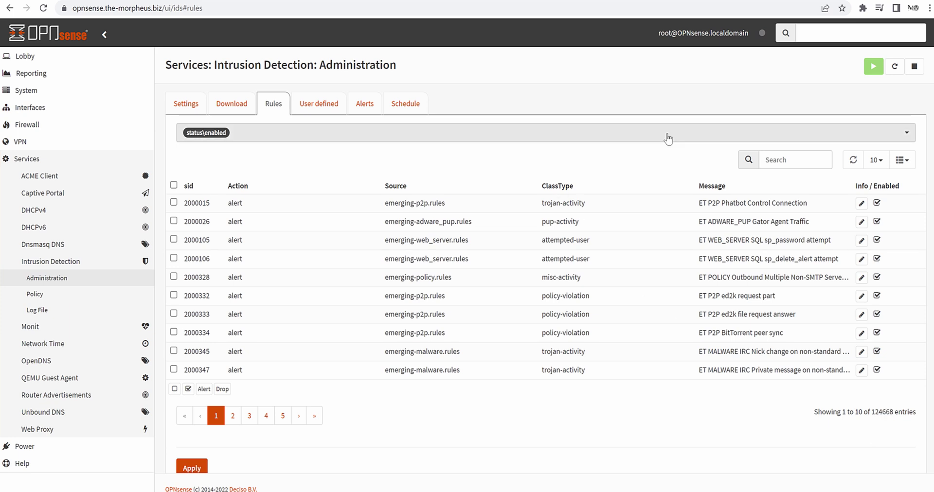
Step: Remove the status\enabled filter from the rules list
{"action": "left_click", "coordinate": [659, 133]}
{"action": "left_click", "coordinate": [216, 242]}
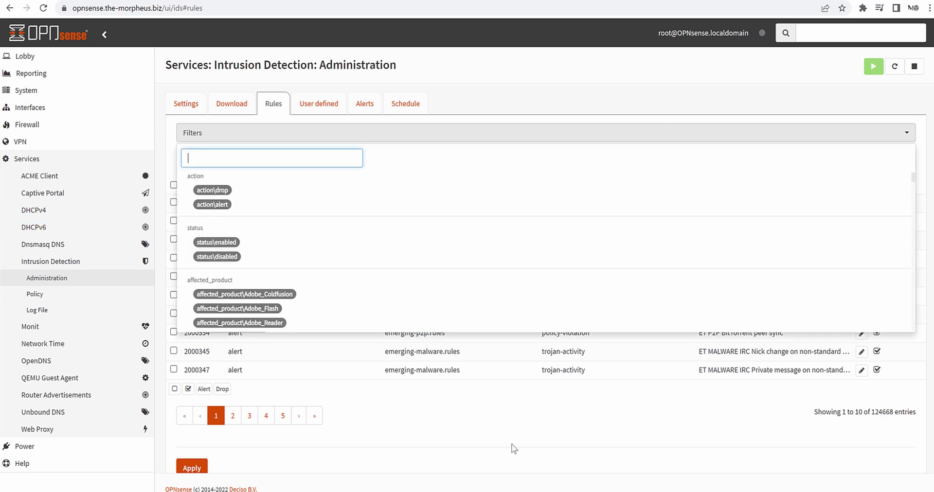
{"action": "left_click", "coordinate": [504, 434]}
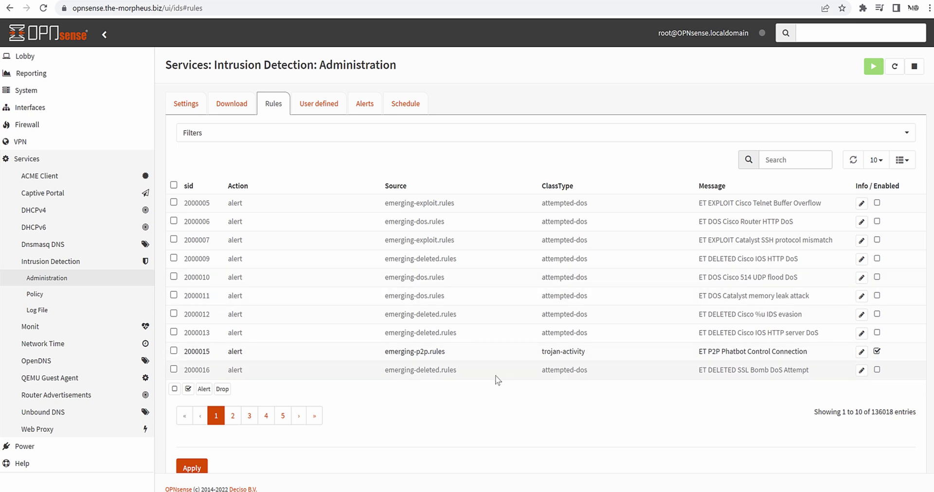
Step: Open the details of rule 2000015 and examine its signature ID, revision, message and class type
{"action": "left_click", "coordinate": [861, 352]}
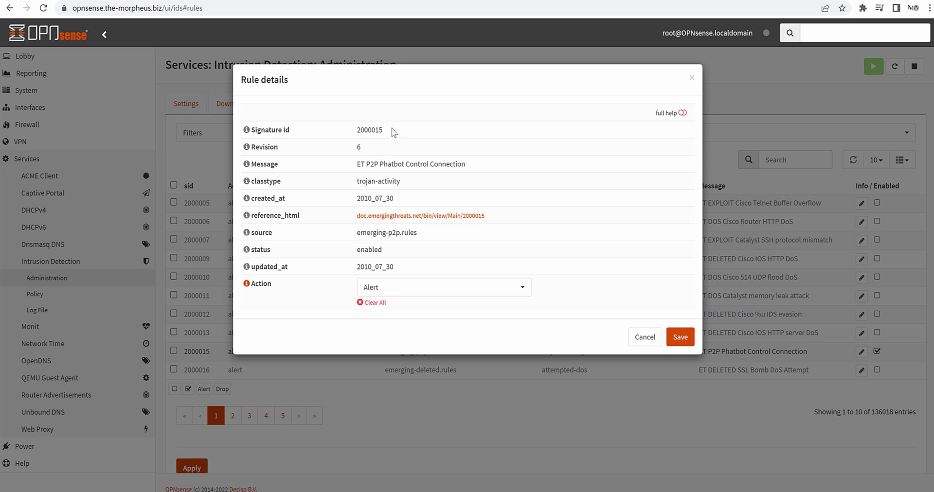
{"action": "double_click", "coordinate": [393, 132]}
{"action": "left_click_drag", "start_coordinate": [392, 148], "coordinate": [347, 152]}
{"action": "left_click_drag", "start_coordinate": [470, 163], "coordinate": [347, 168]}
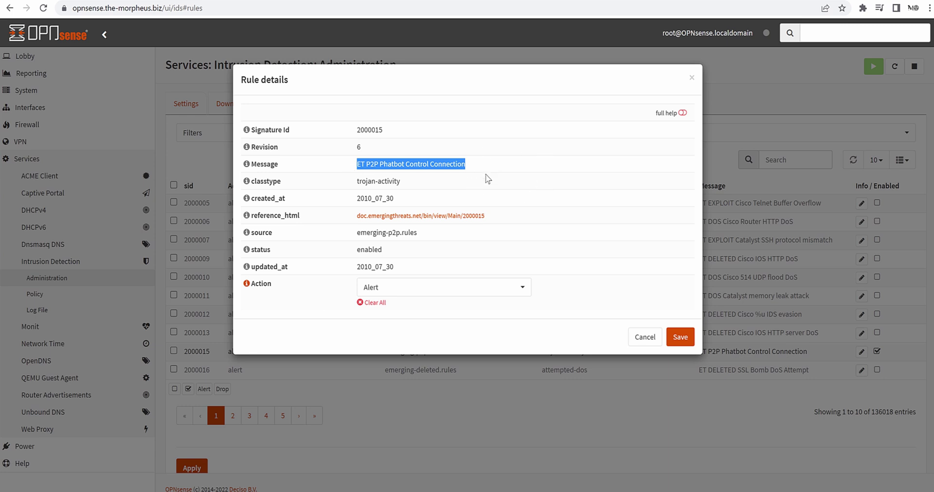
{"action": "triple_click", "coordinate": [390, 181]}
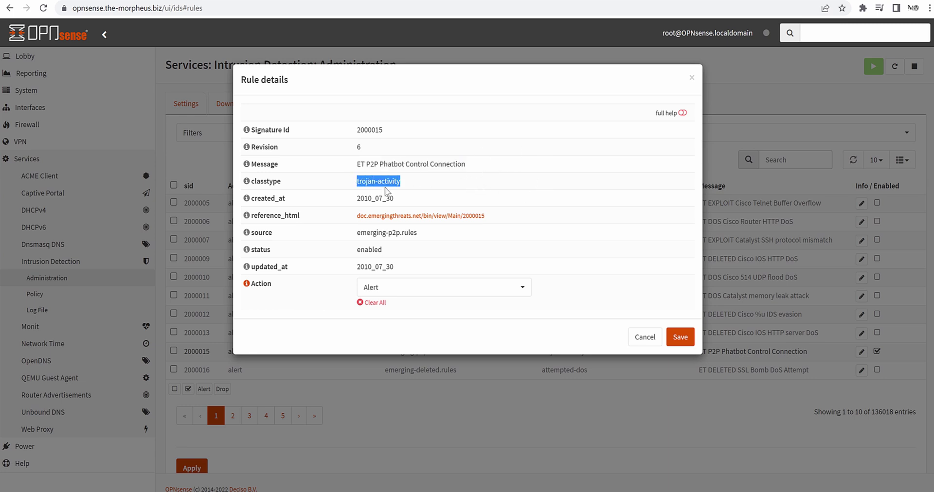
{"action": "left_click", "coordinate": [415, 186]}
{"action": "double_click", "coordinate": [394, 182]}
{"action": "left_click", "coordinate": [449, 185]}
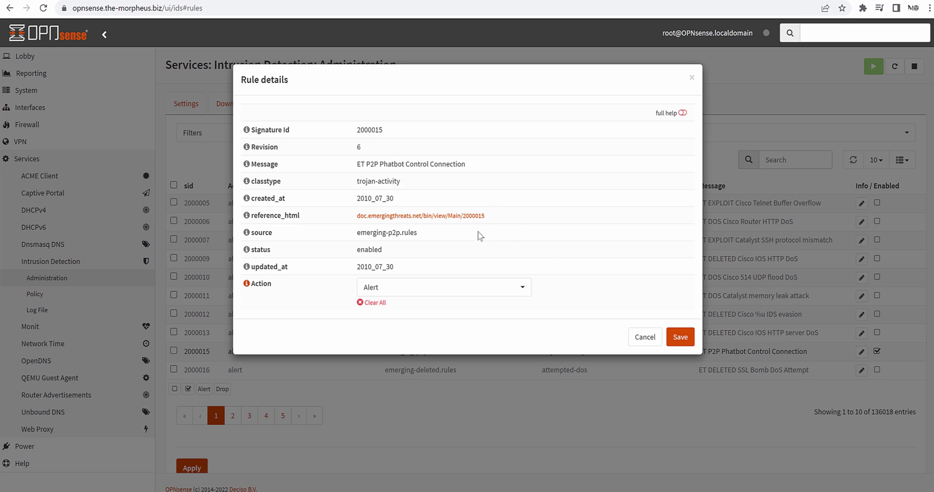
Step: View the rule's doc.emergingthreats.net reference page, return to the rule details and check the rule's status
{"action": "left_click", "coordinate": [429, 217]}
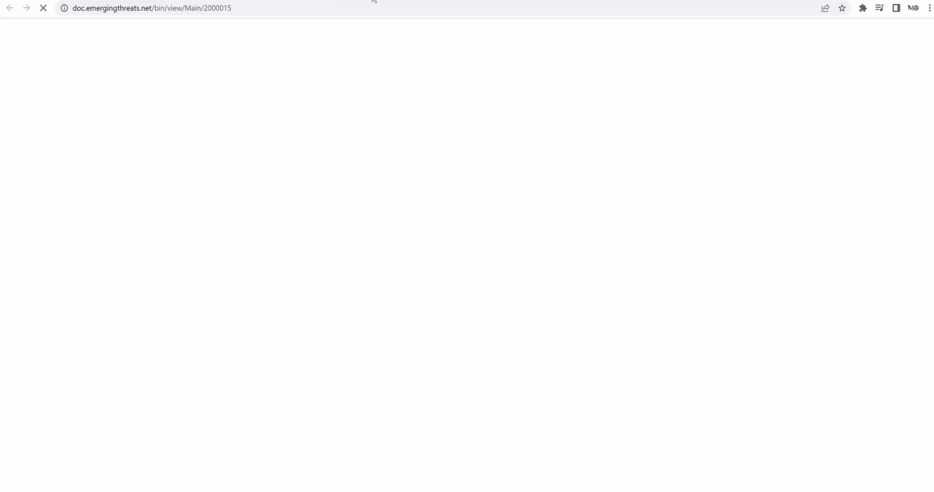
{"action": "key", "text": "alt+Left"}
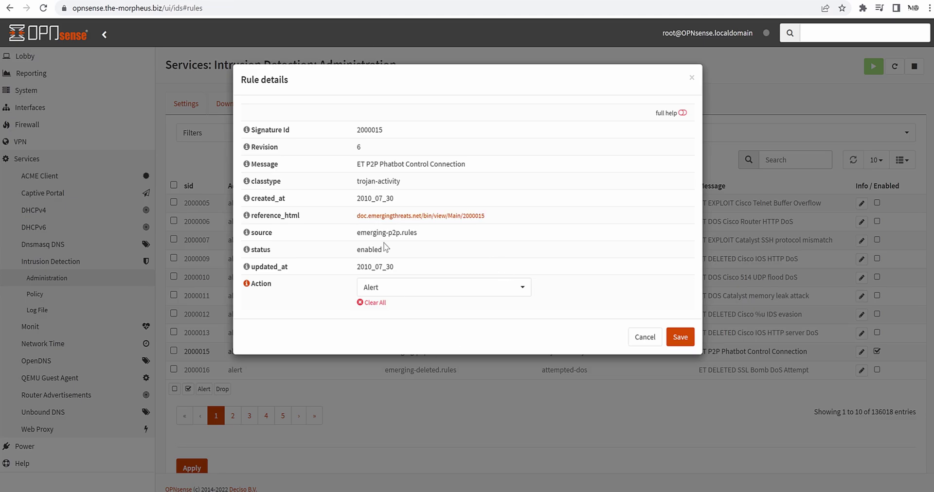
{"action": "double_click", "coordinate": [369, 250]}
Step: Review the available Action choices for rule 2000015 and show the help text for Action
{"action": "left_click", "coordinate": [395, 290]}
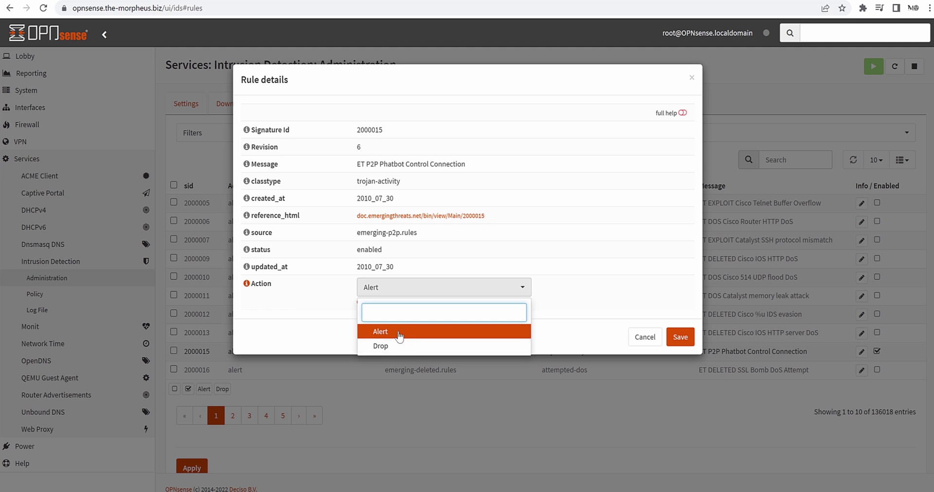
{"action": "left_click", "coordinate": [527, 242]}
{"action": "left_click", "coordinate": [246, 283]}
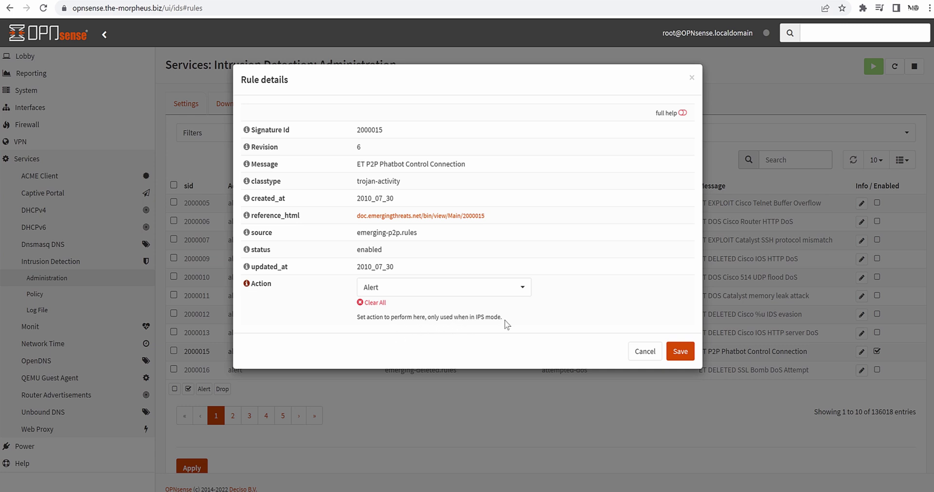
Step: Read the Action help text about IPS mode, hide it, review the Action choices and close rule 2000015's details without saving
{"action": "left_click_drag", "start_coordinate": [506, 321], "coordinate": [475, 318]}
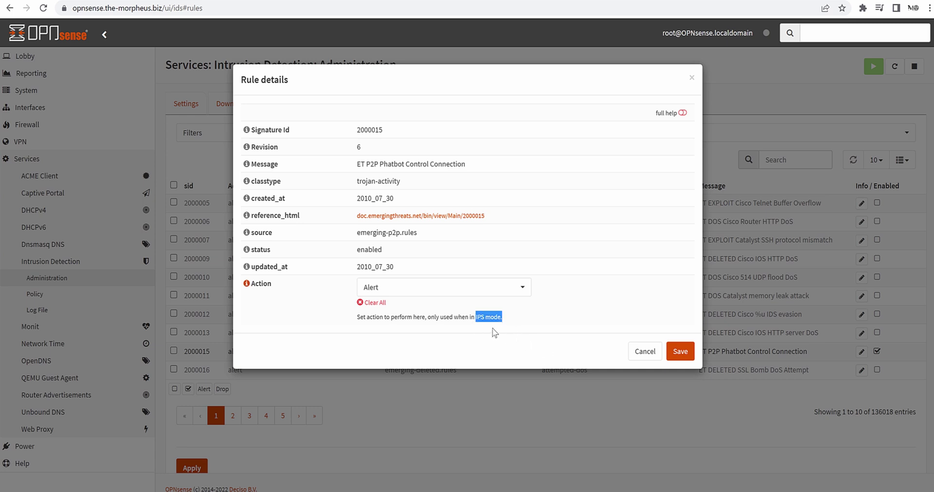
{"action": "left_click", "coordinate": [566, 336]}
{"action": "double_click", "coordinate": [477, 317]}
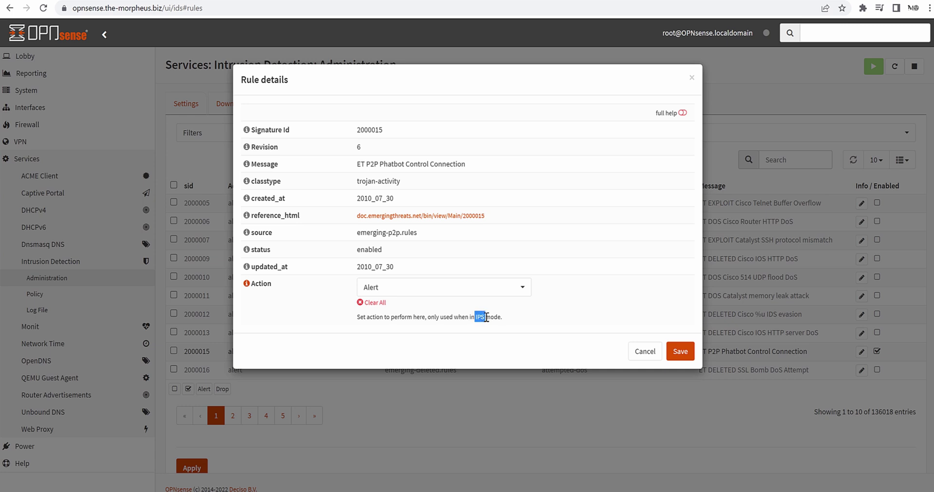
{"action": "left_click", "coordinate": [249, 291]}
{"action": "left_click", "coordinate": [404, 288]}
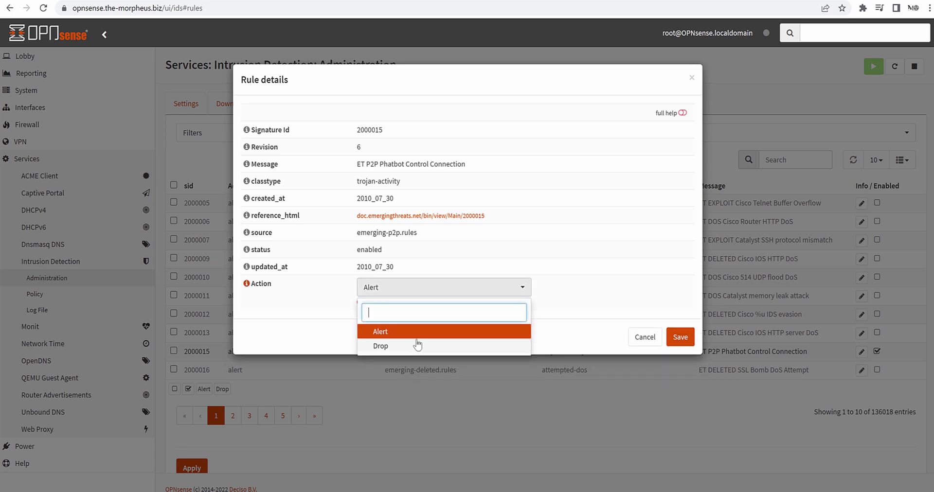
{"action": "left_click", "coordinate": [579, 242]}
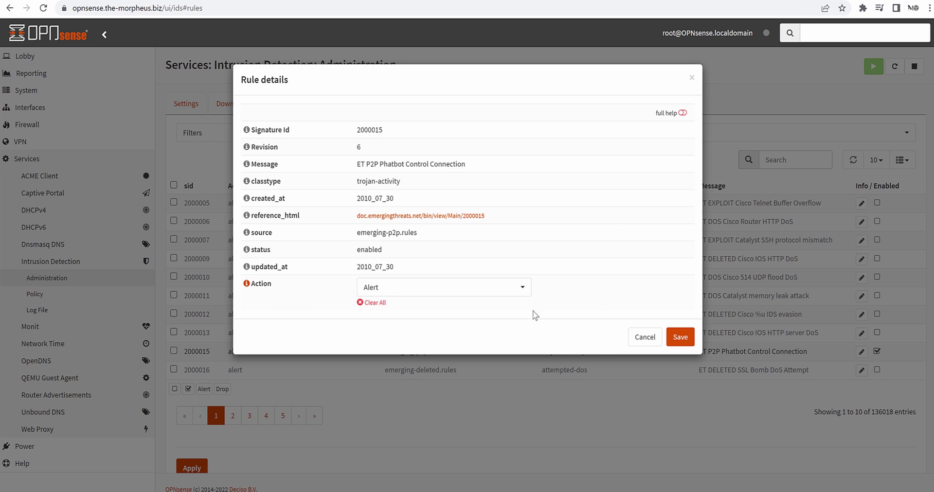
{"action": "left_click", "coordinate": [650, 340]}
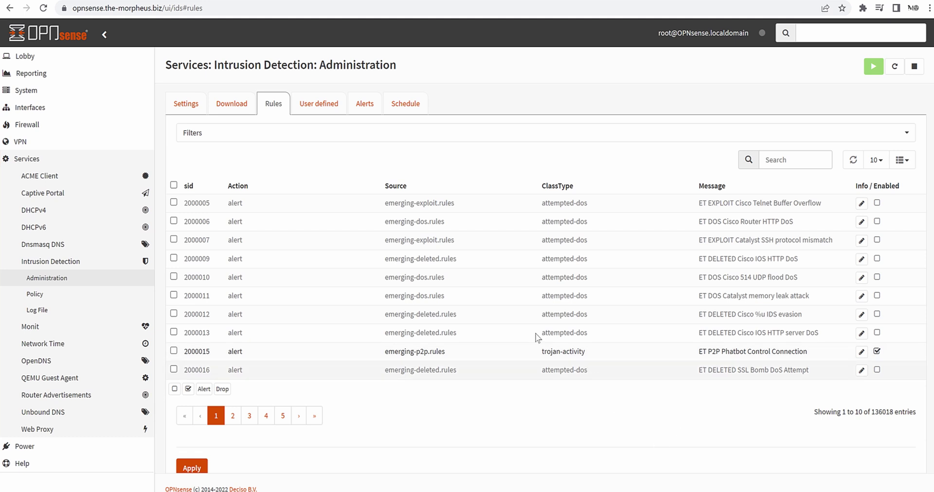
Step: Go to the last page of the rules list and examine the message in rule 904200033's details
{"action": "left_click", "coordinate": [283, 416]}
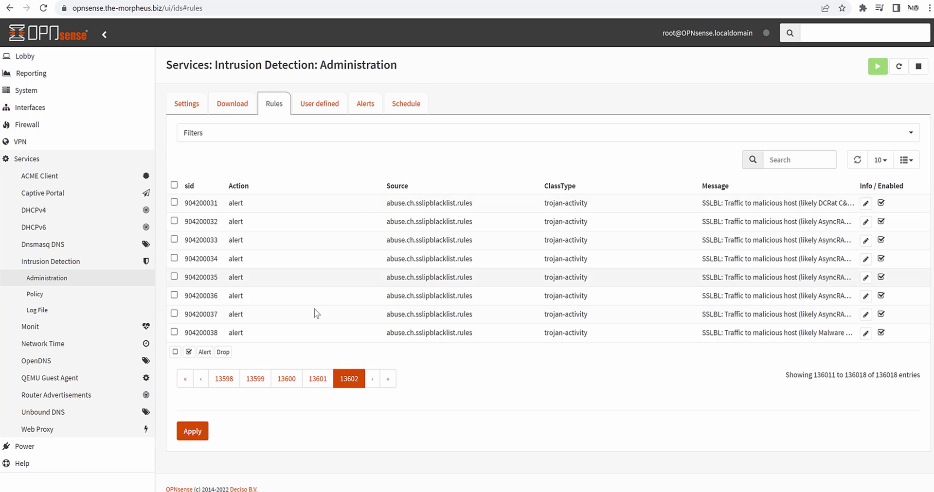
{"action": "left_click", "coordinate": [866, 241]}
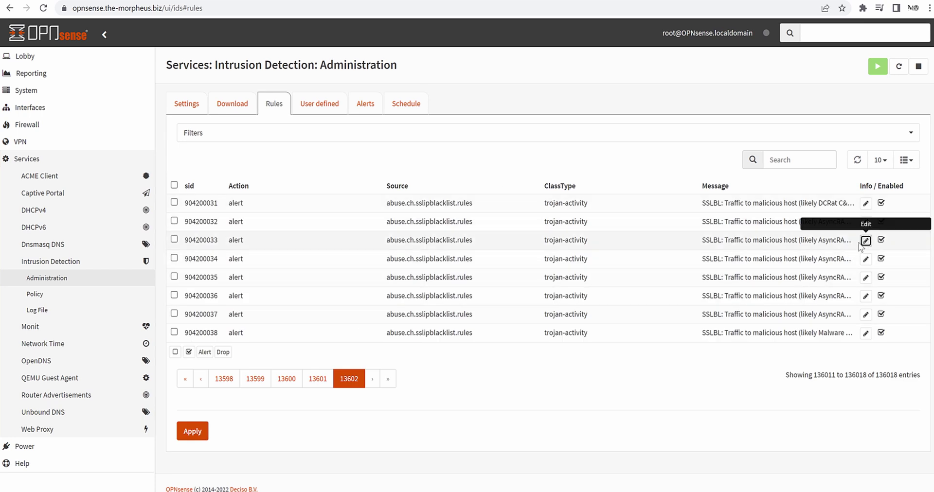
{"action": "left_click_drag", "start_coordinate": [371, 164], "coordinate": [608, 188]}
{"action": "left_click", "coordinate": [608, 187]}
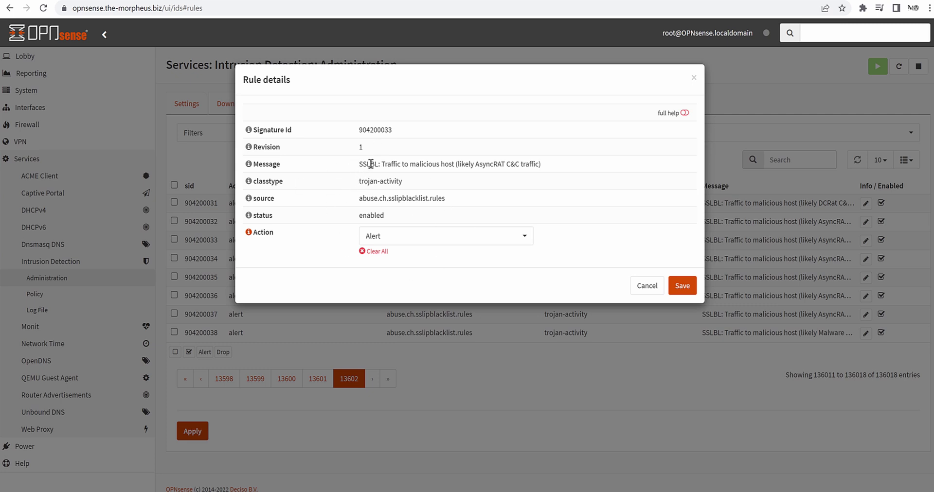
{"action": "left_click_drag", "start_coordinate": [410, 164], "coordinate": [576, 169]}
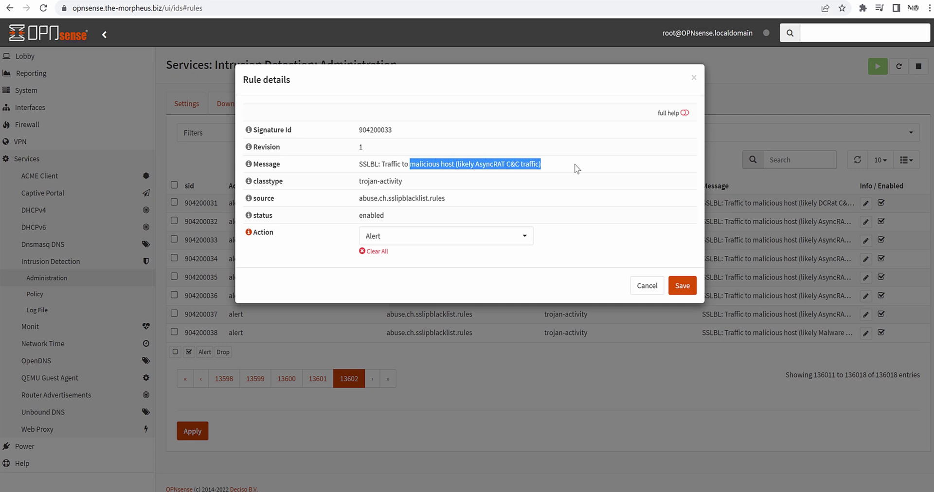
{"action": "double_click", "coordinate": [483, 164]}
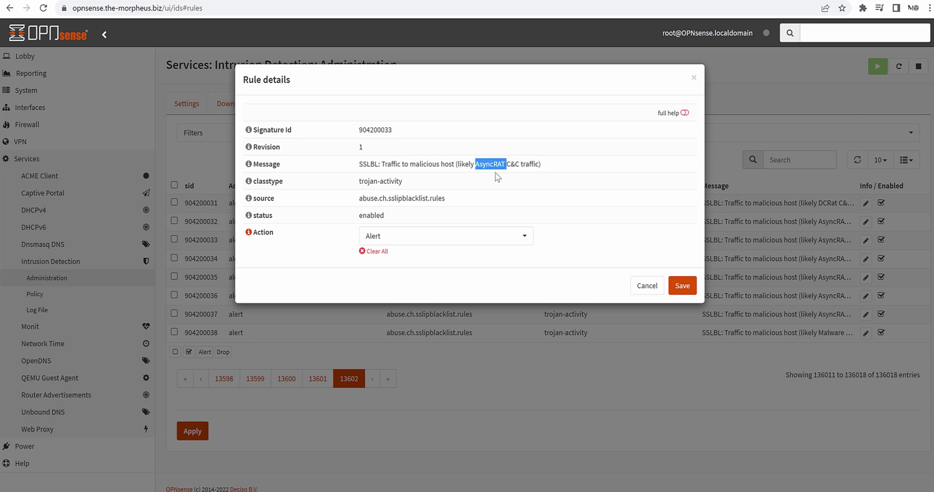
Step: Check the source and status of rule 904200033 and close its details without saving
{"action": "left_click", "coordinate": [578, 196]}
{"action": "left_click_drag", "start_coordinate": [468, 198], "coordinate": [351, 200]}
{"action": "left_click", "coordinate": [522, 265]}
{"action": "double_click", "coordinate": [373, 215]}
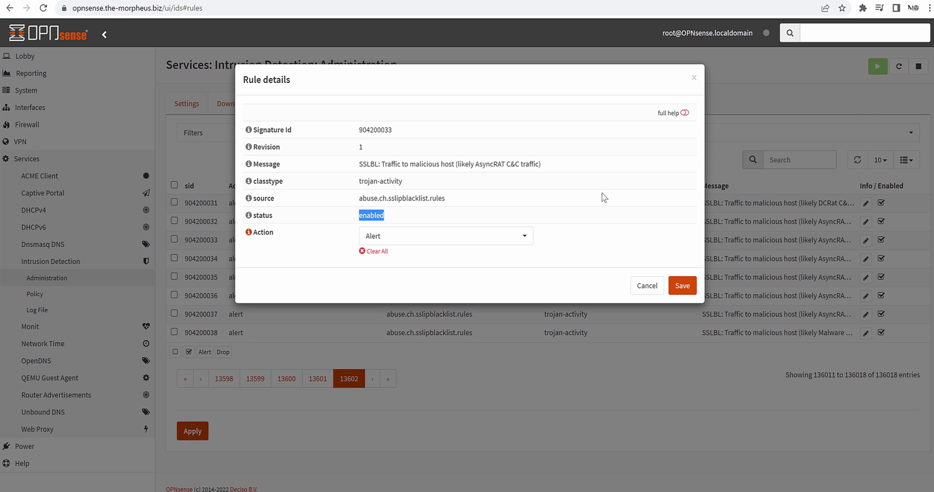
{"action": "left_click", "coordinate": [604, 199]}
{"action": "left_click", "coordinate": [651, 291]}
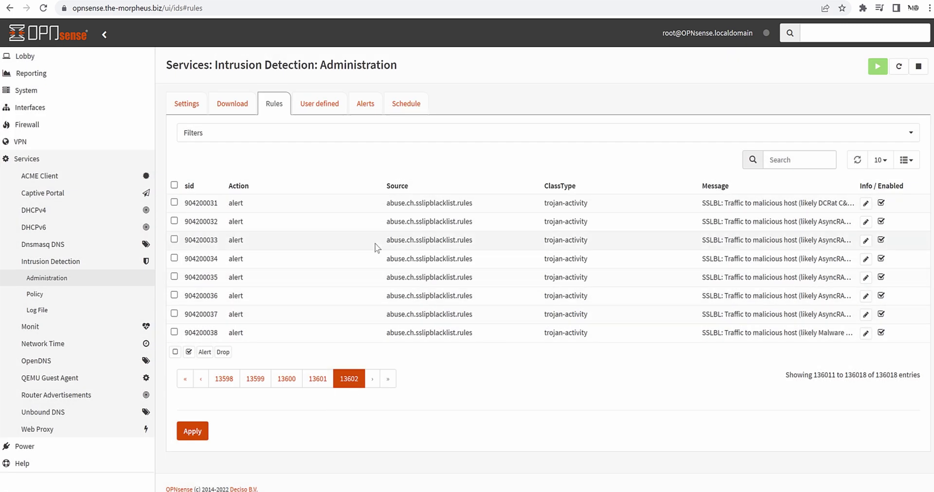
Step: Review the source IP, destination IP, SSL/Fingerprint and description fields of a new user-defined rule and cancel it
{"action": "left_click", "coordinate": [327, 111]}
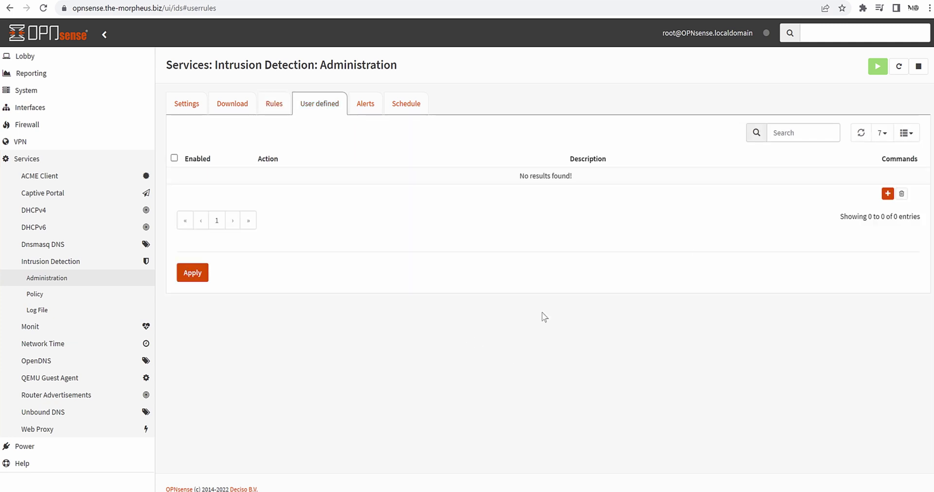
{"action": "left_click", "coordinate": [888, 193]}
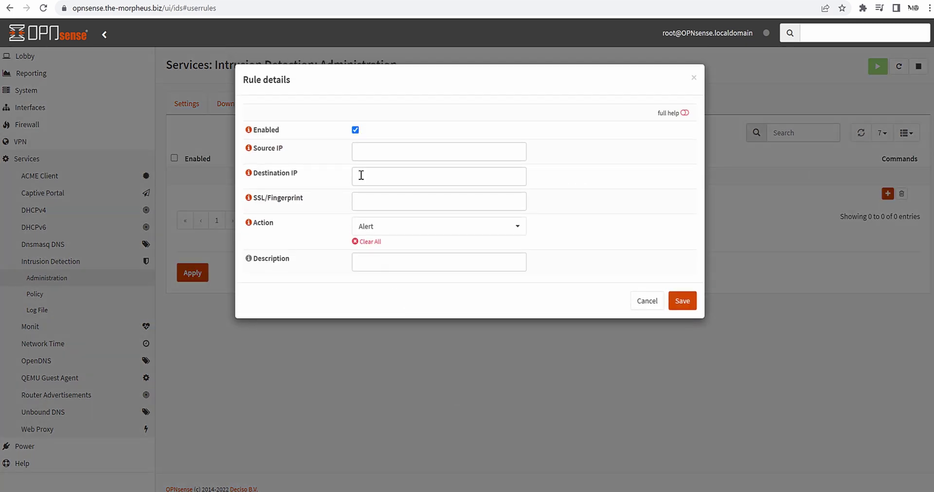
{"action": "left_click", "coordinate": [363, 150]}
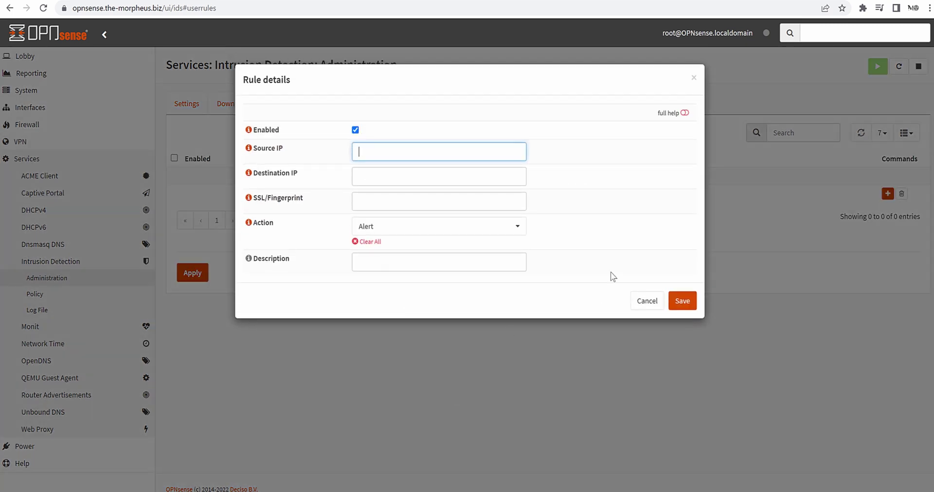
{"action": "left_click", "coordinate": [367, 179]}
{"action": "left_click", "coordinate": [388, 208]}
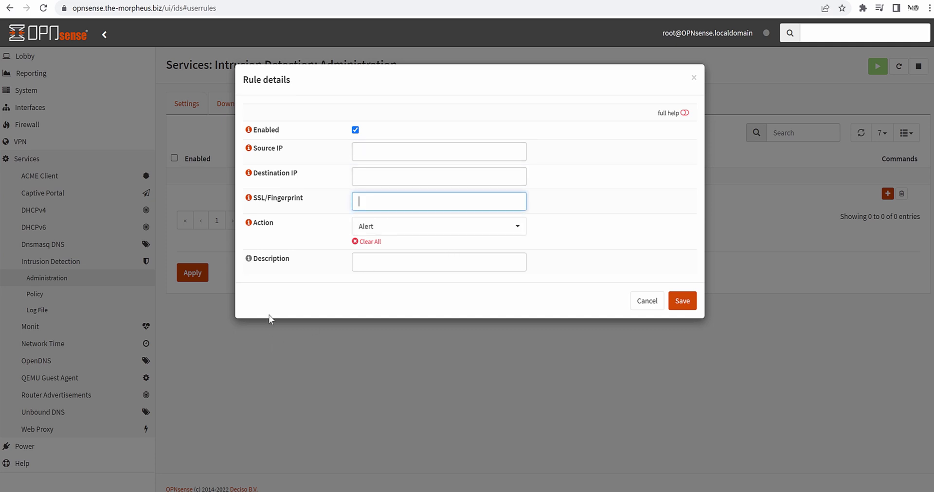
{"action": "left_click", "coordinate": [389, 263]}
{"action": "left_click", "coordinate": [647, 301]}
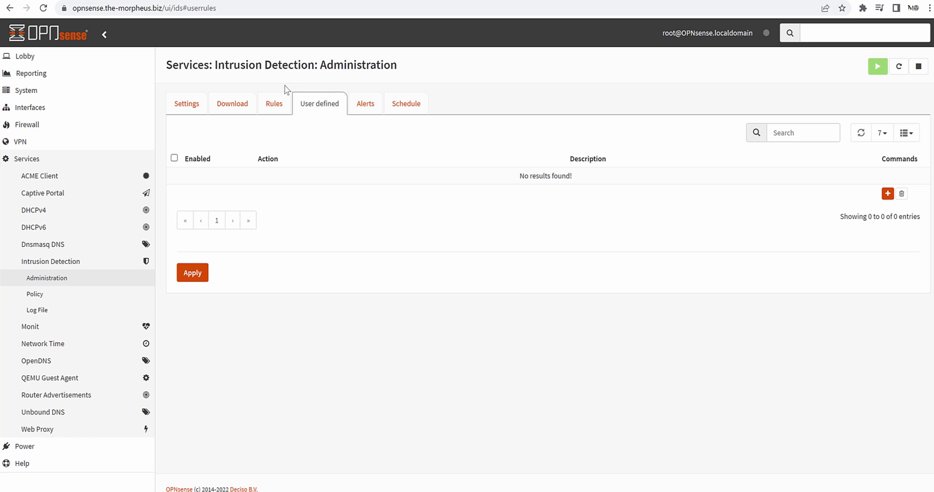
Step: Look through the first two pages of intrusion detection alerts and return to page 1
{"action": "left_click", "coordinate": [361, 108]}
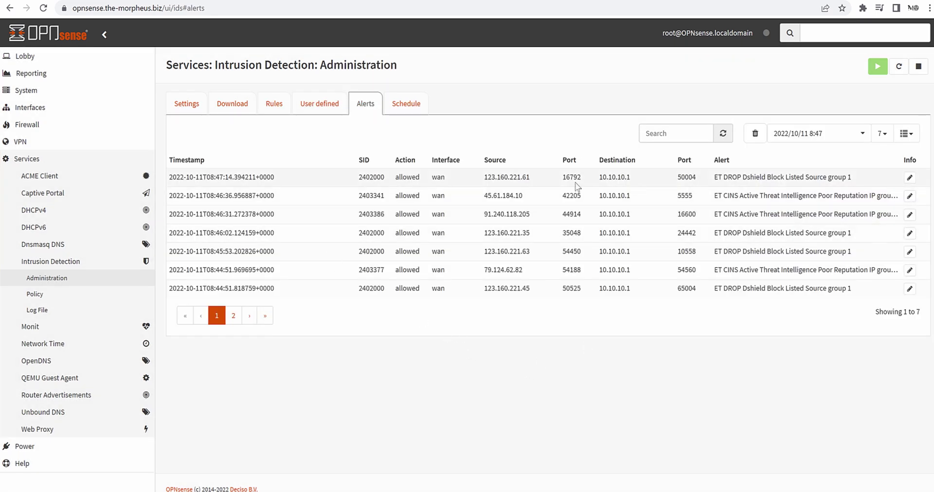
{"action": "left_click", "coordinate": [233, 316]}
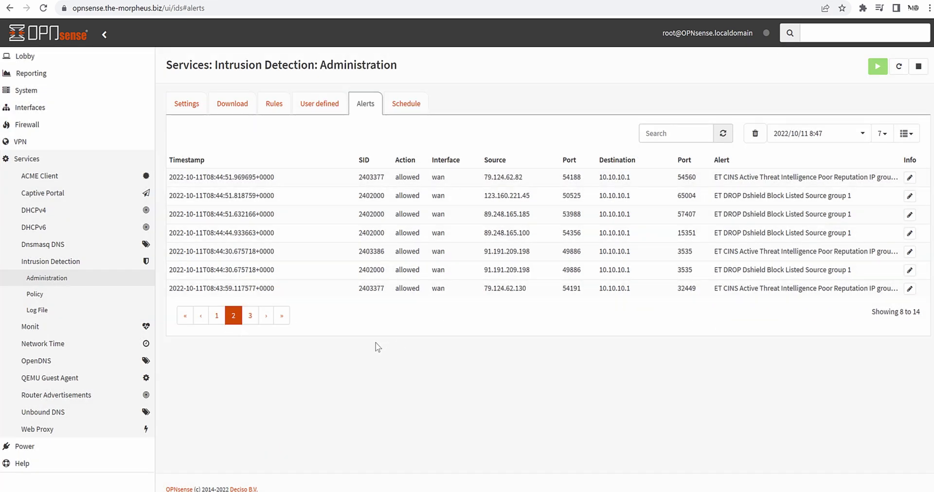
{"action": "left_click", "coordinate": [219, 316]}
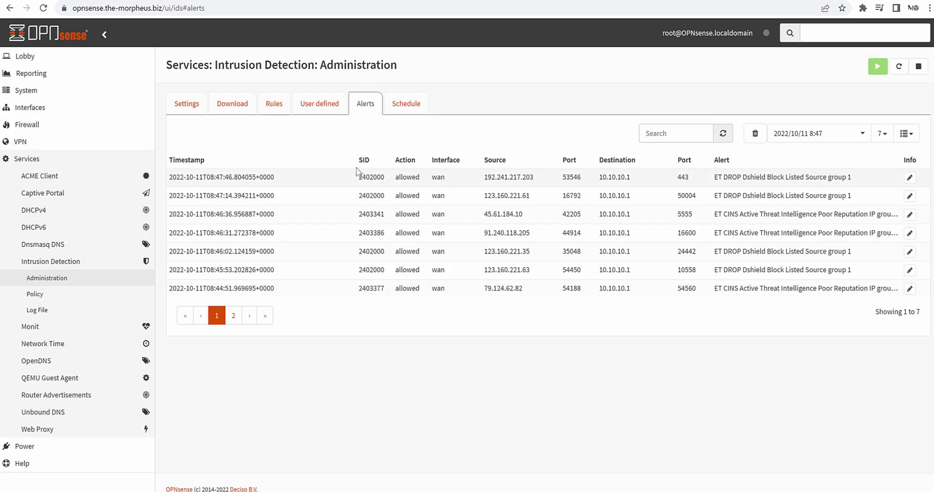
Step: Open the schedule for intrusion detection rule updates and set Minutes to 0 and Hours to 0
{"action": "left_click", "coordinate": [418, 109]}
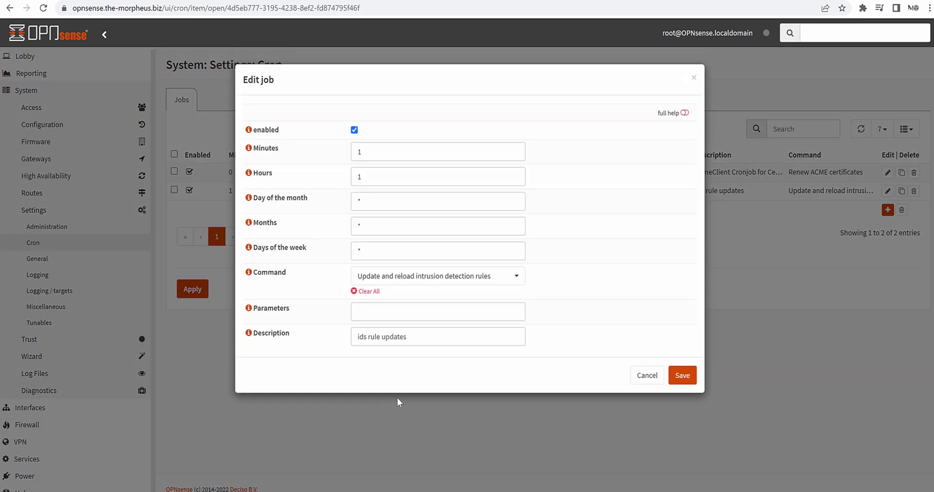
{"action": "key", "text": "BackSpace"}
{"action": "type", "text": "0"}
{"action": "key", "text": "Tab"}
{"action": "type", "text": "0"}
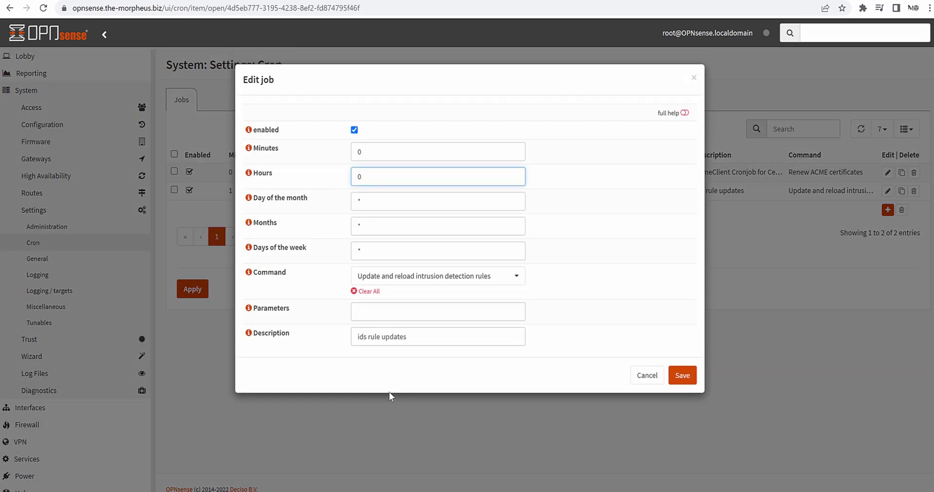
{"action": "left_click", "coordinate": [606, 328]}
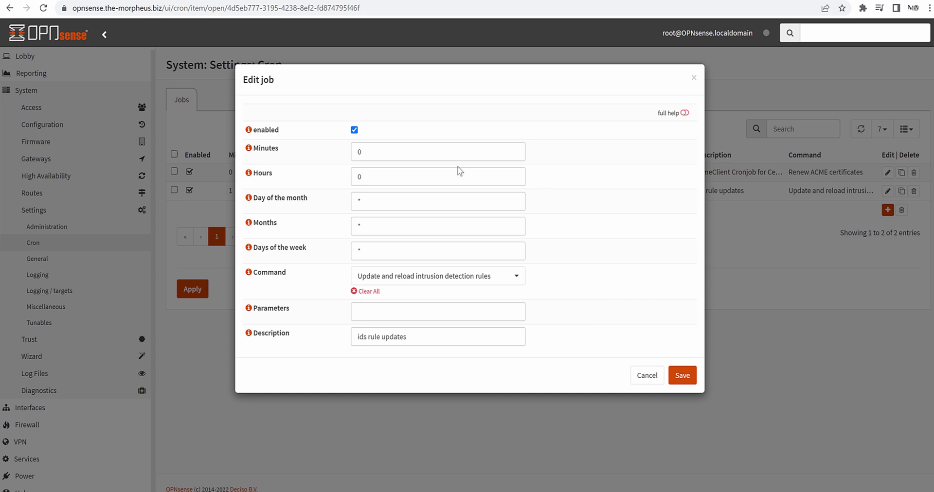
Step: Review the minutes, hours, day, month and weekday fields of the rule update schedule and save the job
{"action": "double_click", "coordinate": [370, 152]}
{"action": "key", "text": "Tab"}
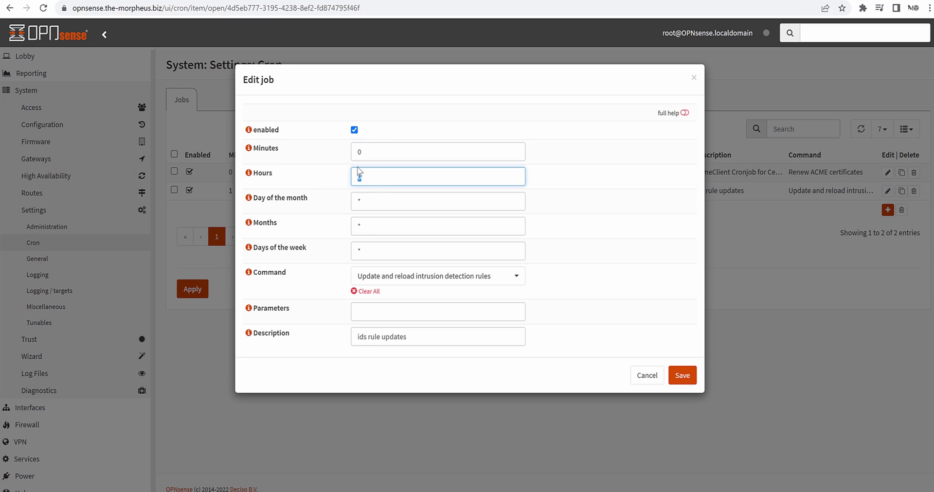
{"action": "double_click", "coordinate": [371, 149]}
{"action": "double_click", "coordinate": [365, 209]}
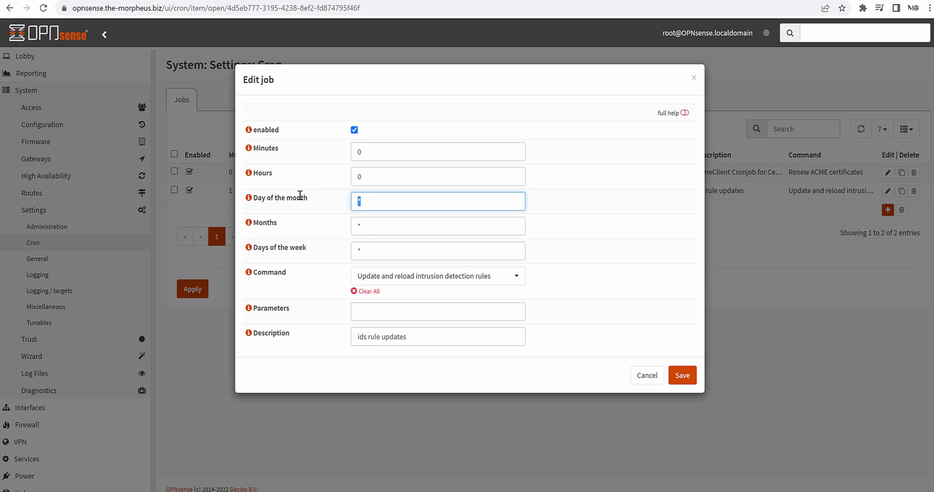
{"action": "double_click", "coordinate": [373, 223]}
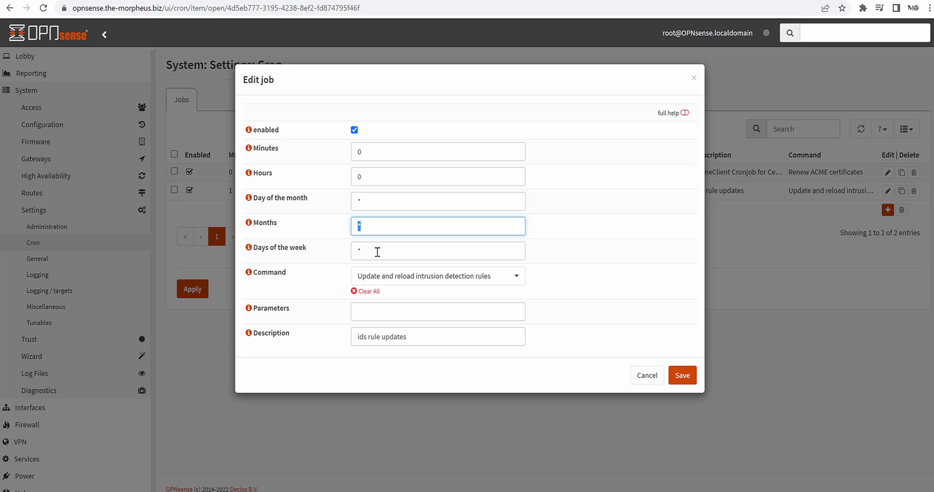
{"action": "double_click", "coordinate": [373, 197]}
{"action": "double_click", "coordinate": [375, 226]}
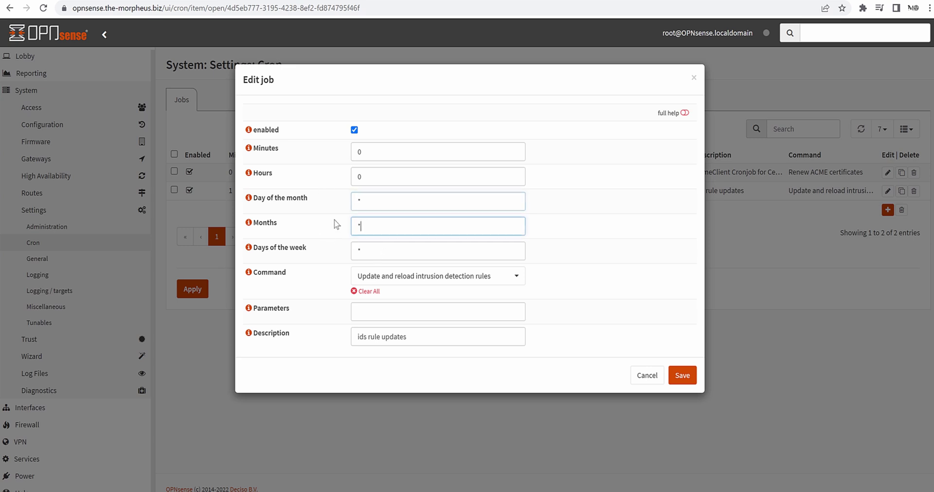
{"action": "double_click", "coordinate": [375, 253]}
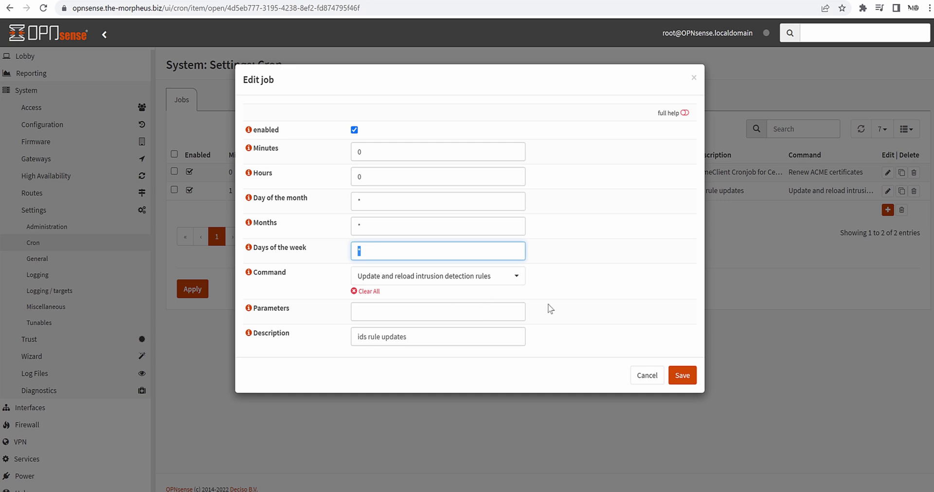
{"action": "left_click", "coordinate": [586, 288]}
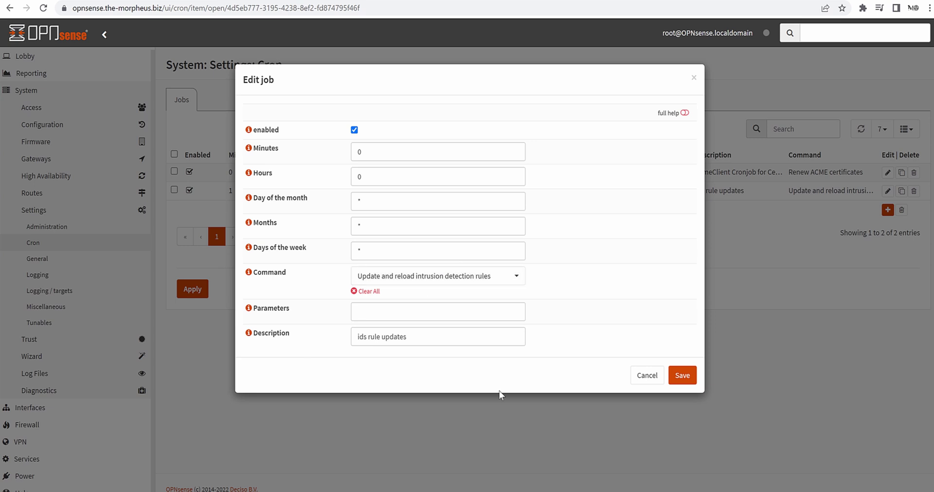
{"action": "left_click", "coordinate": [681, 376]}
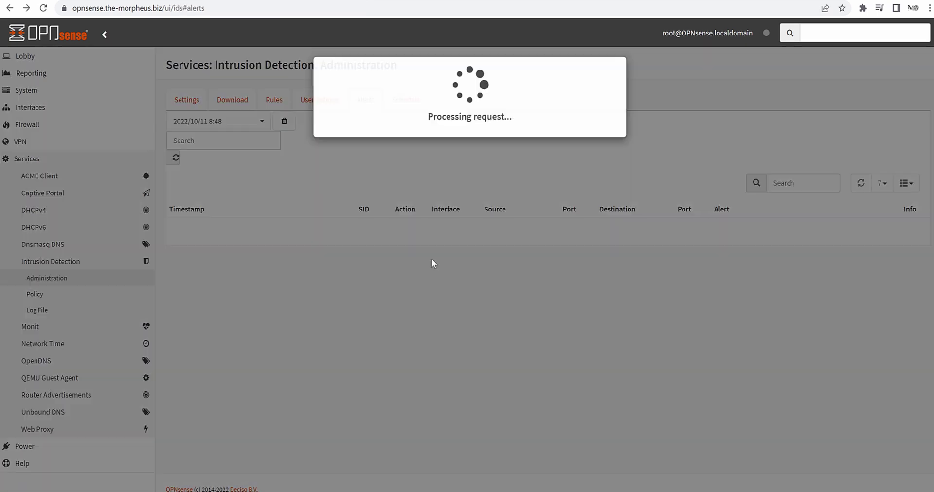
Step: Open the system's Cron jobs list and check the schedule of the ids rule updates job
{"action": "left_click", "coordinate": [29, 90]}
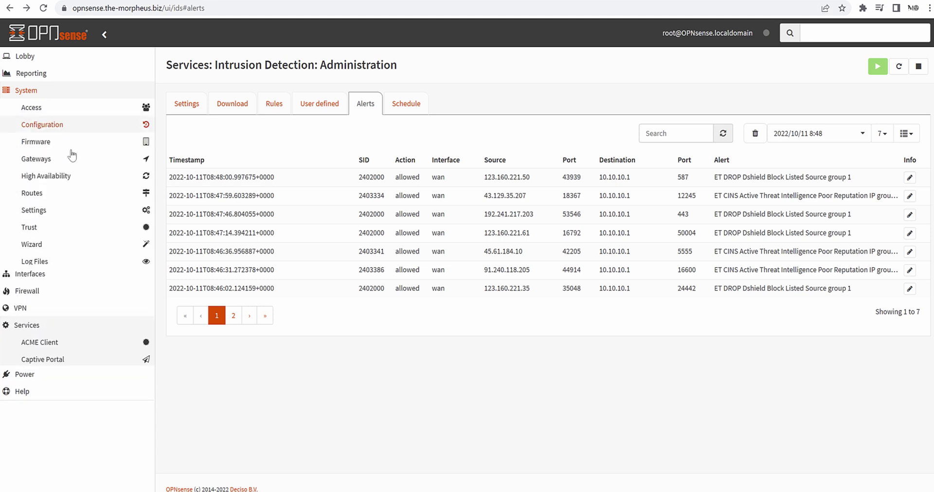
{"action": "left_click", "coordinate": [34, 210]}
{"action": "left_click", "coordinate": [33, 242]}
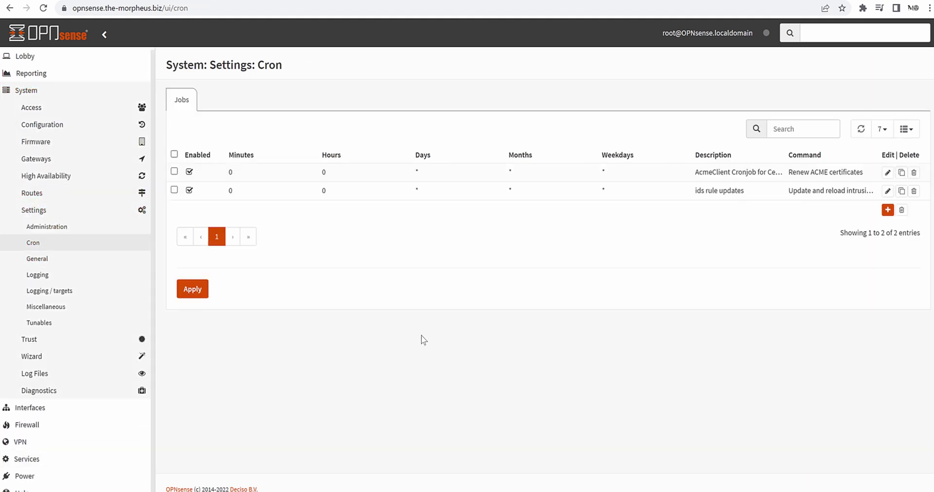
{"action": "left_click_drag", "start_coordinate": [224, 197], "coordinate": [738, 209]}
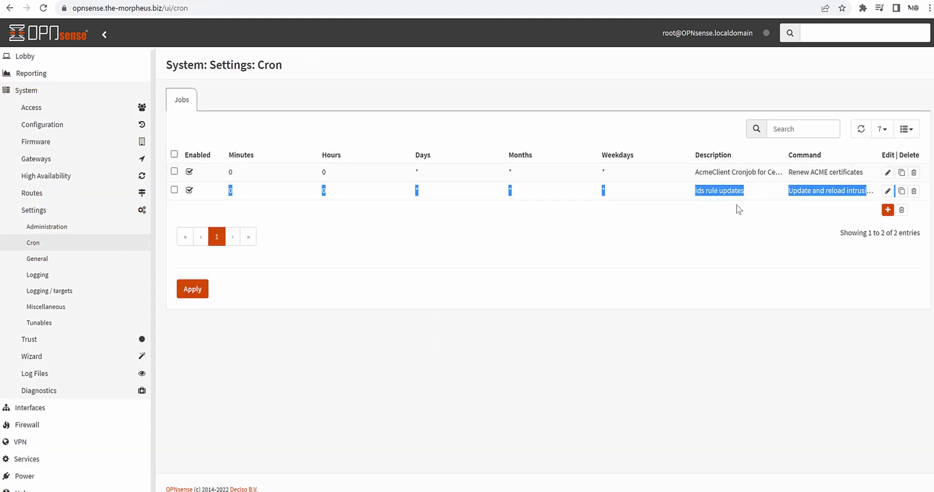
Step: Set the ids rule updates cron job to Minutes 1 and Hours 1, save it, and apply the cron changes
{"action": "left_click", "coordinate": [888, 191]}
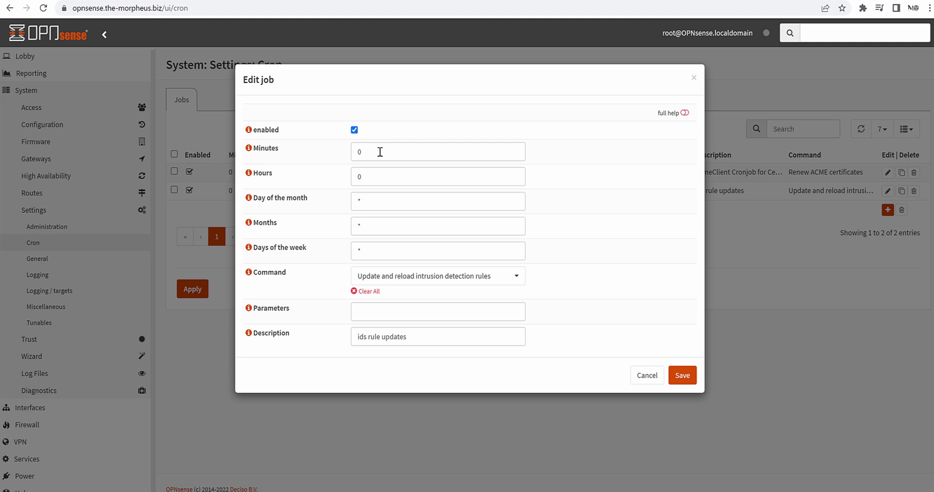
{"action": "key", "text": "BackSpace"}
{"action": "type", "text": "1"}
{"action": "key", "text": "Tab"}
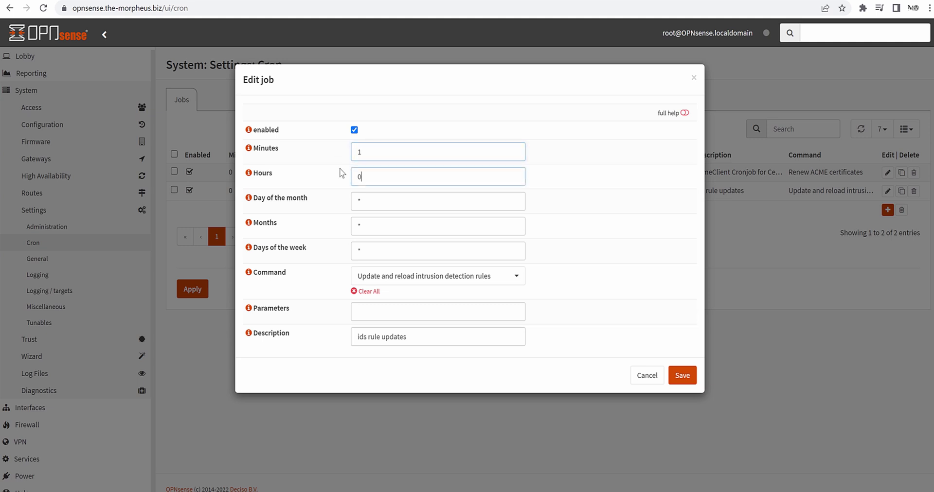
{"action": "type", "text": "1"}
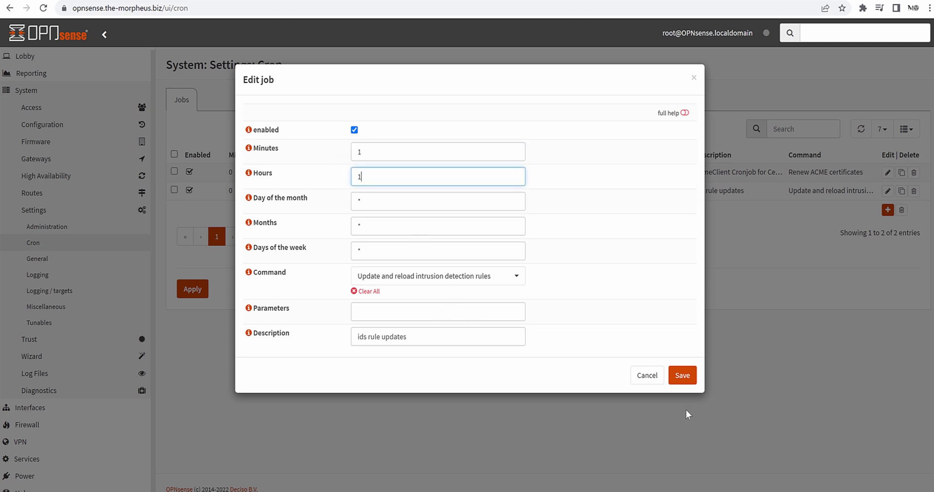
{"action": "left_click", "coordinate": [681, 374]}
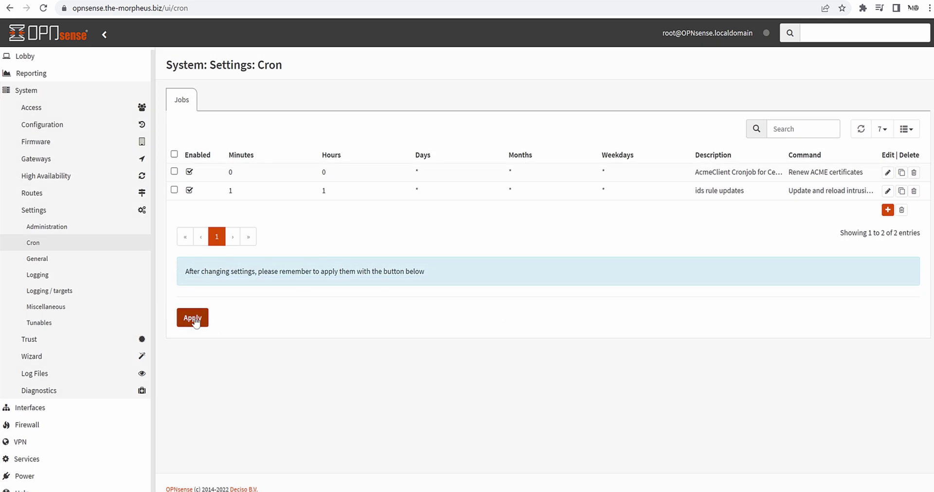
{"action": "left_click", "coordinate": [193, 319]}
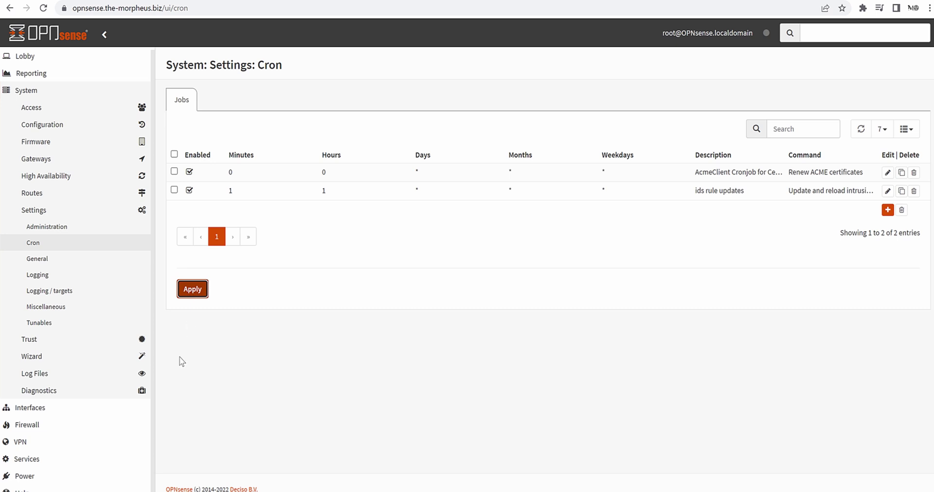
Step: Return to the Intrusion Detection administration page and look over its rules list and ruleset downloads
{"action": "right_click", "coordinate": [10, 8]}
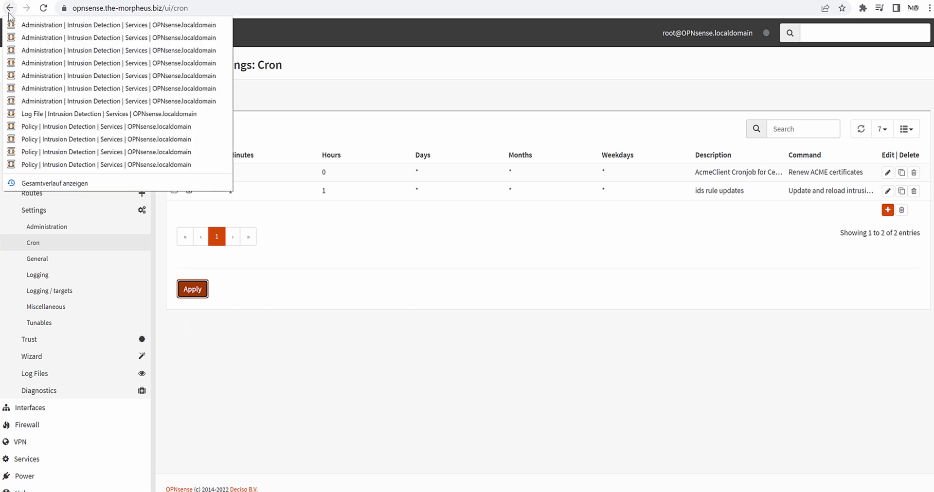
{"action": "left_click", "coordinate": [69, 27]}
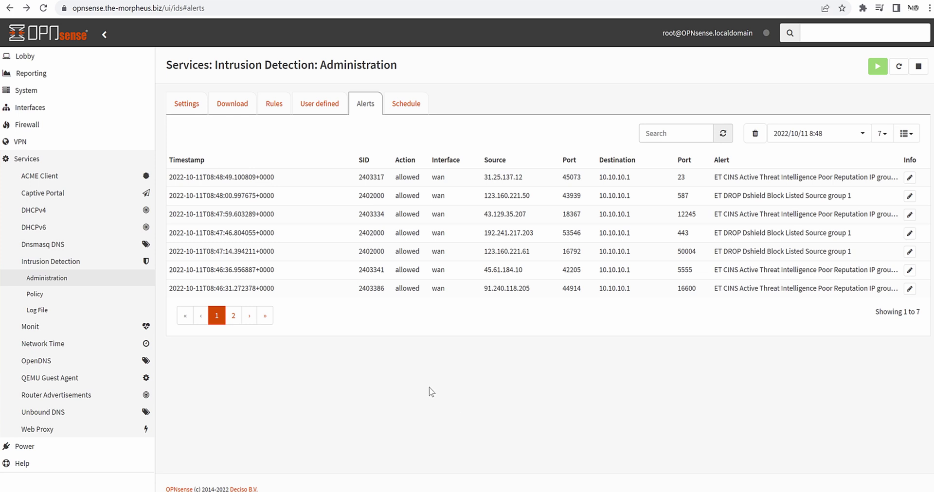
{"action": "left_click", "coordinate": [273, 104]}
{"action": "left_click", "coordinate": [235, 107]}
{"action": "left_click", "coordinate": [272, 111]}
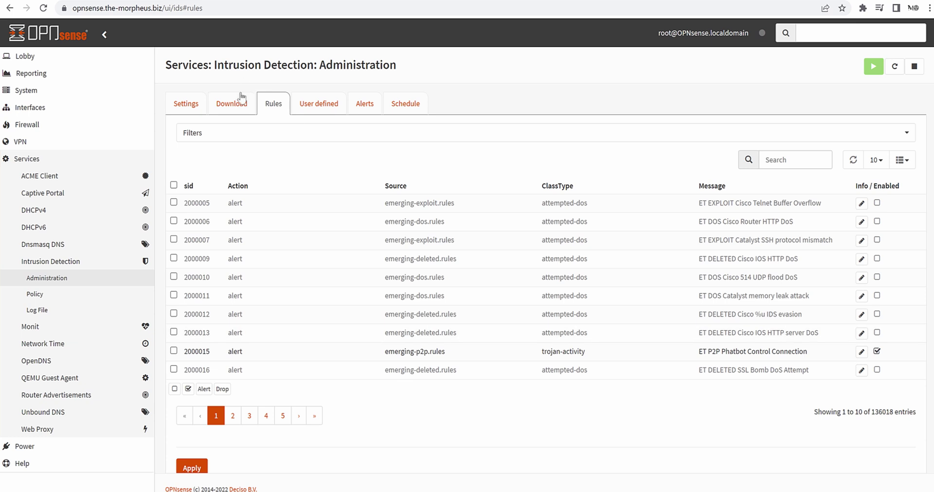
{"action": "left_click", "coordinate": [239, 100]}
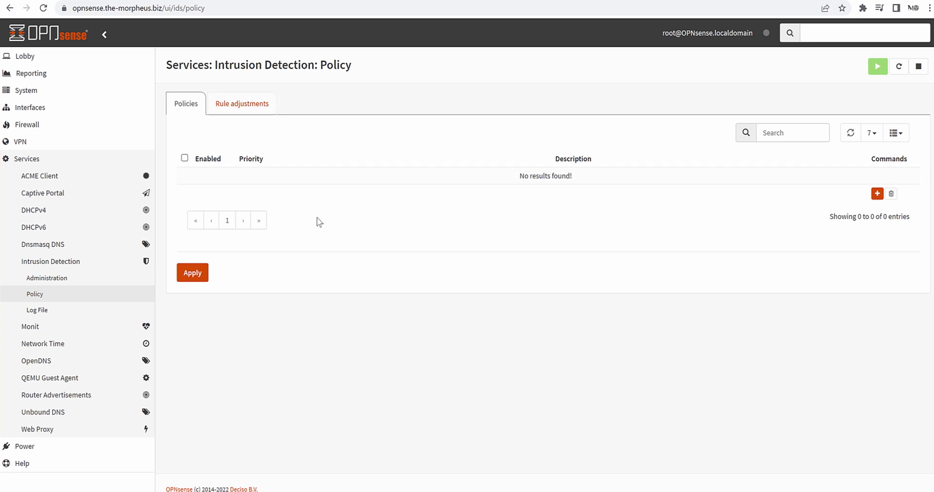
Step: Add a new intrusion detection policy, check the Rulesets help, and choose the abuse.ch.sslblacklist.rules ruleset
{"action": "left_click", "coordinate": [877, 194]}
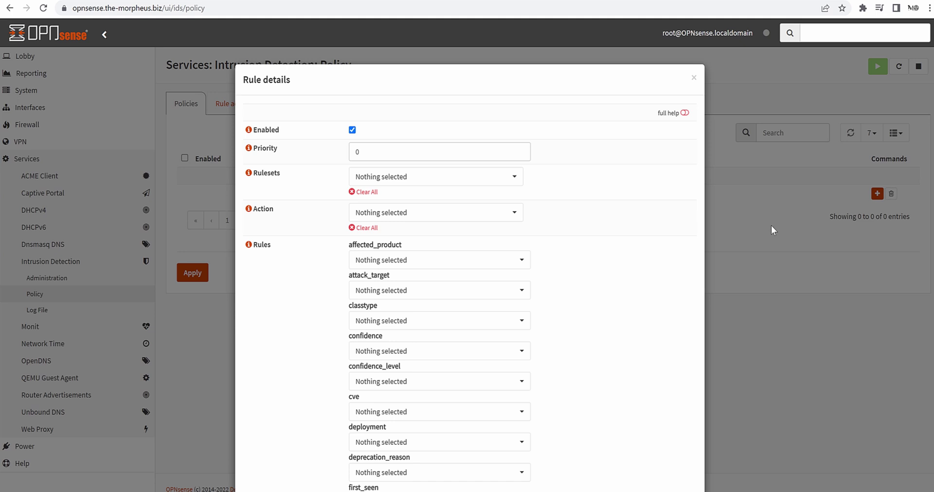
{"action": "left_click", "coordinate": [474, 178]}
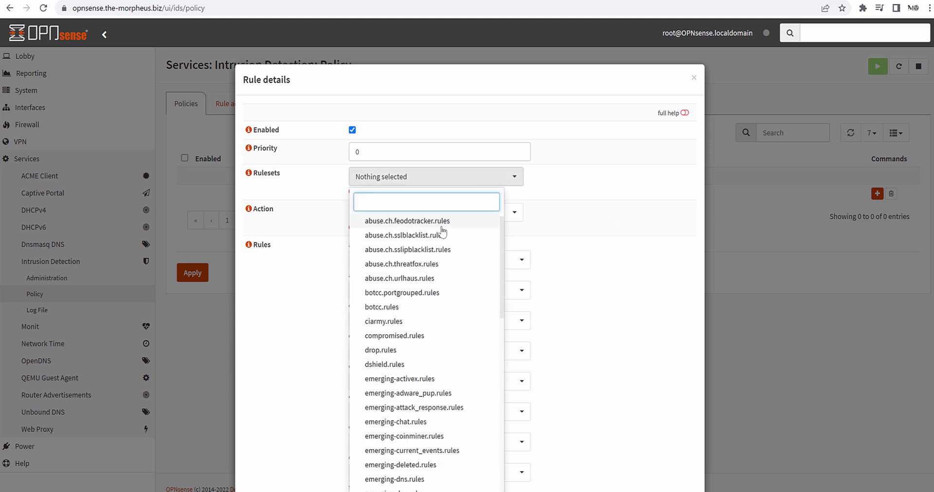
{"action": "left_click", "coordinate": [291, 161]}
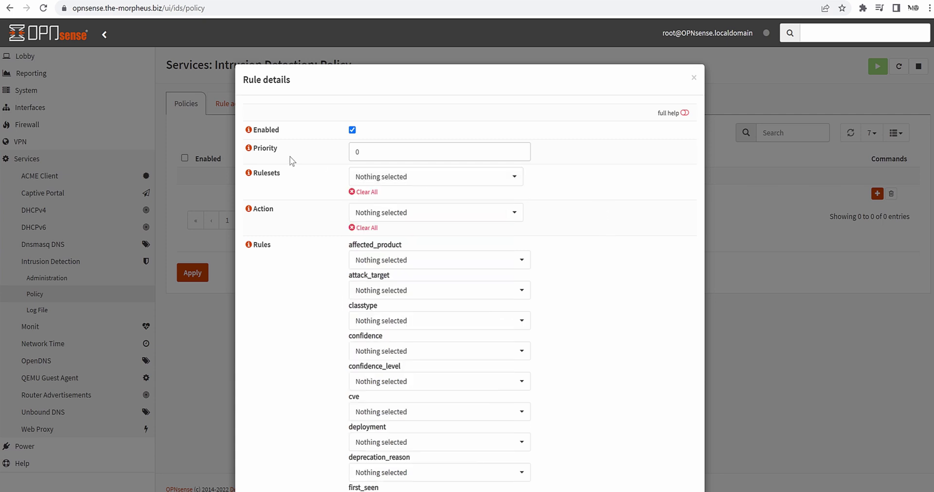
{"action": "left_click", "coordinate": [249, 174]}
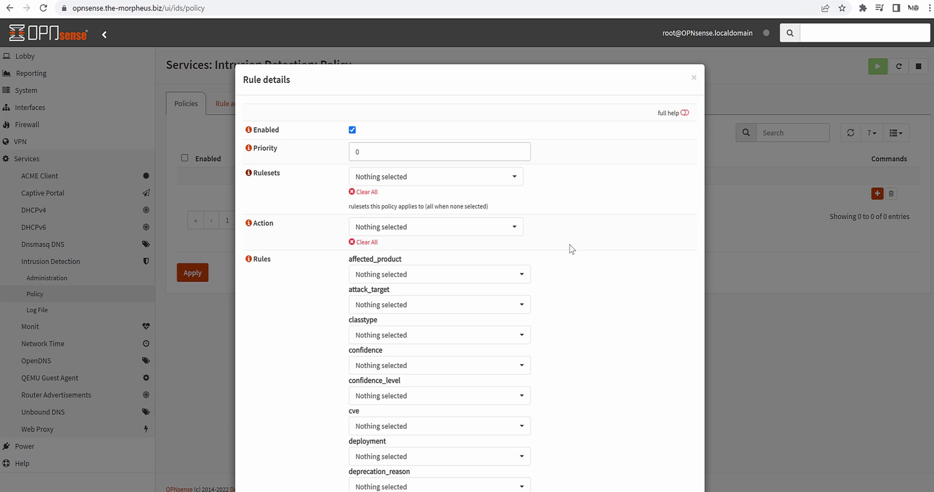
{"action": "left_click", "coordinate": [449, 186]}
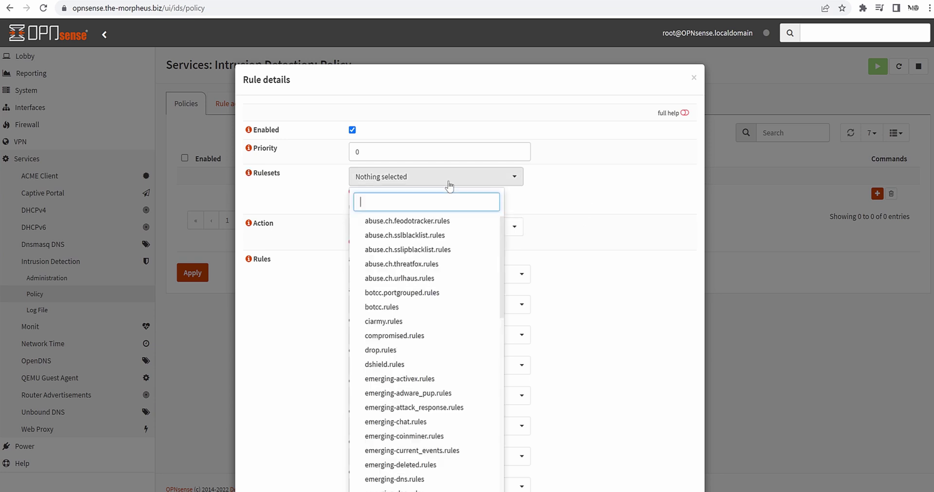
{"action": "scroll", "coordinate": [529, 260], "scroll_direction": "down", "scroll_amount": 2}
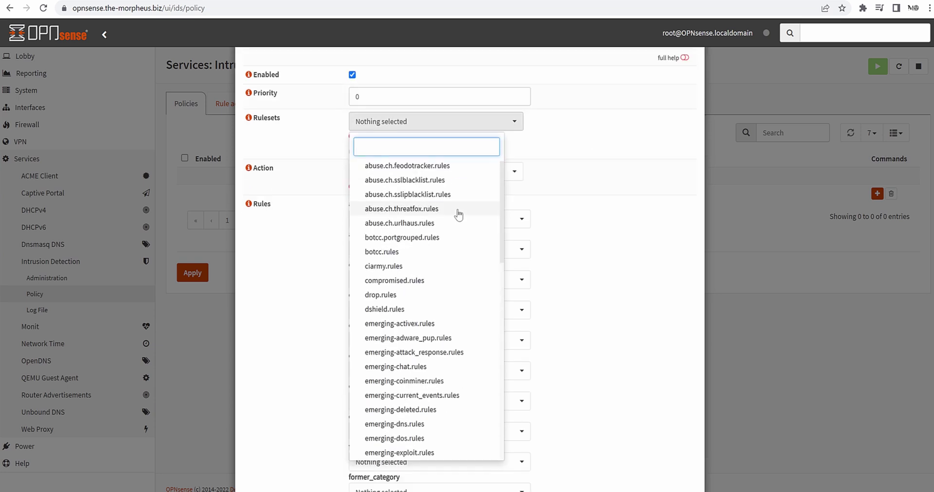
{"action": "scroll", "coordinate": [583, 263], "scroll_direction": "up", "scroll_amount": 1}
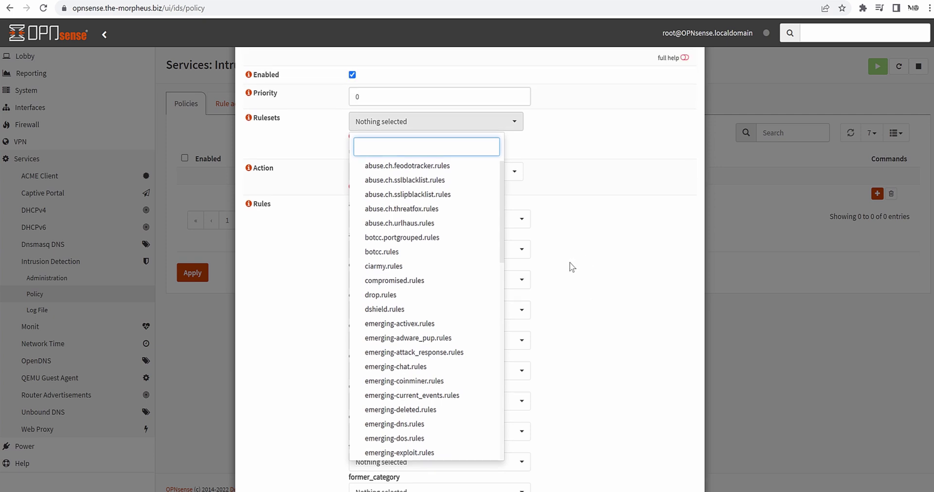
{"action": "left_click", "coordinate": [442, 184]}
{"action": "left_click", "coordinate": [598, 208]}
Step: Check the help for the policy's Action setting and select Drop as the action to match
{"action": "left_click", "coordinate": [416, 172]}
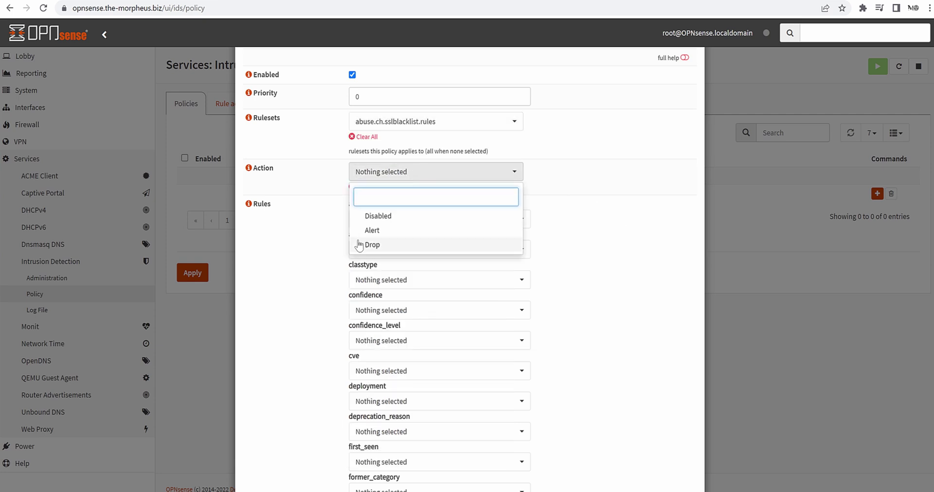
{"action": "left_click", "coordinate": [319, 180]}
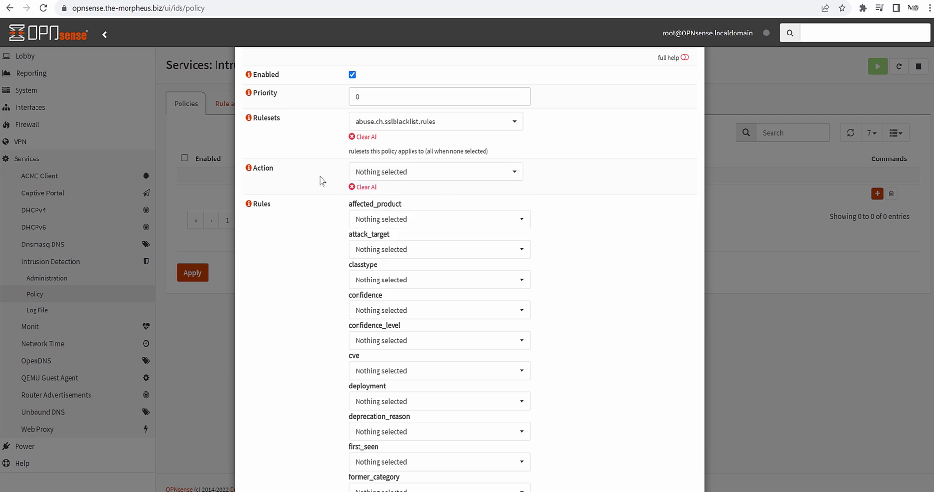
{"action": "left_click", "coordinate": [249, 170]}
{"action": "double_click", "coordinate": [249, 170]}
{"action": "left_click", "coordinate": [395, 174]}
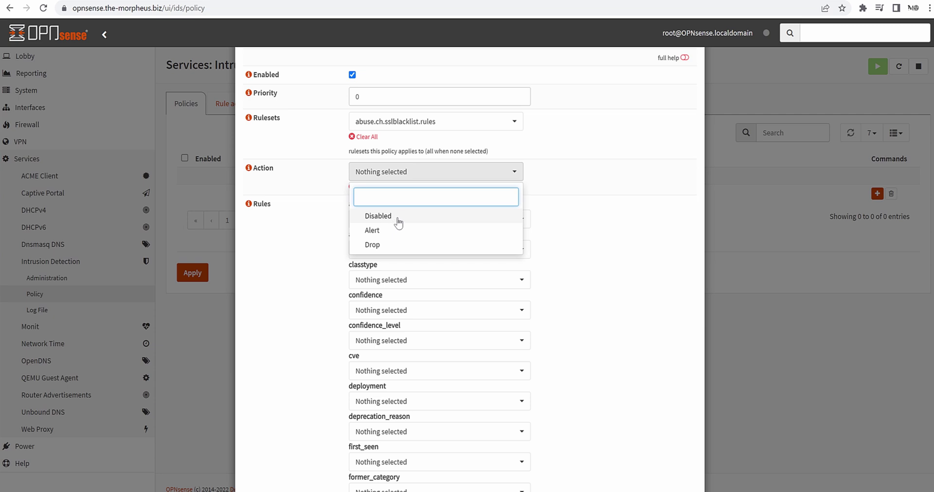
{"action": "left_click", "coordinate": [395, 247]}
{"action": "left_click", "coordinate": [550, 206]}
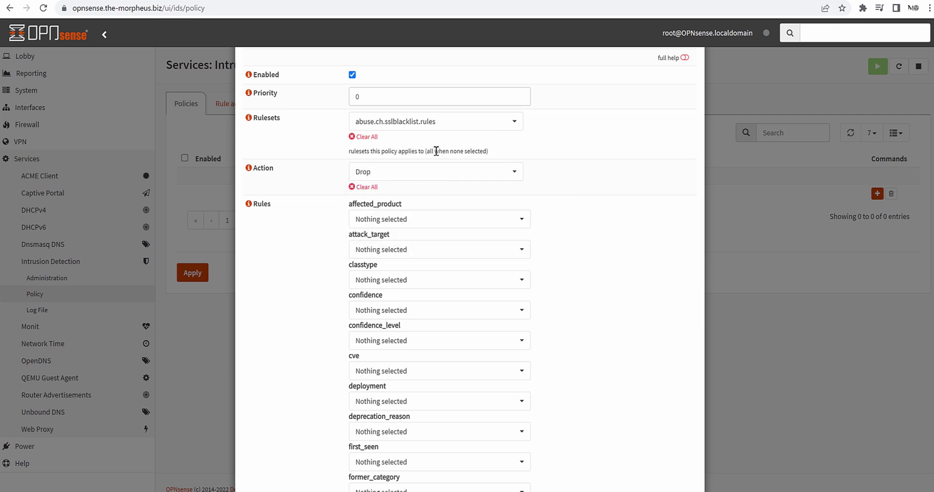
Step: Look through the policy's affected_product options and select HTTP_Server
{"action": "scroll", "coordinate": [492, 190], "scroll_direction": "up", "scroll_amount": 2}
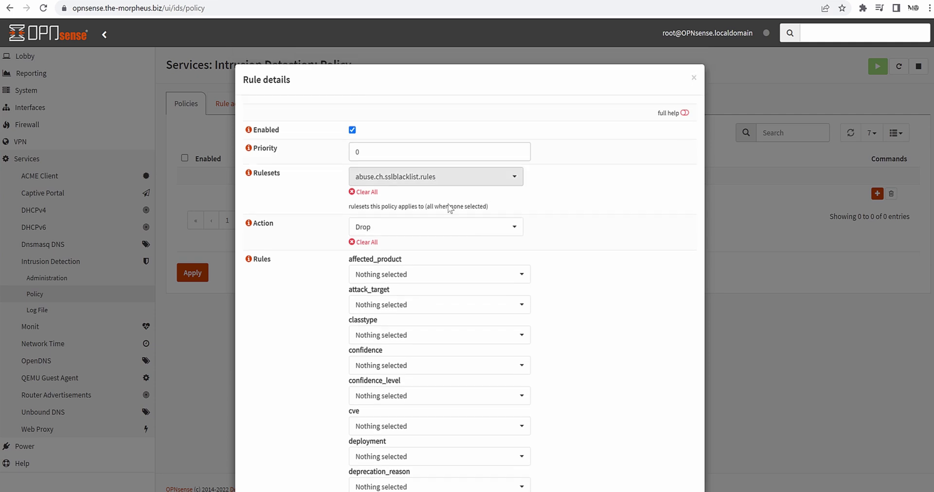
{"action": "scroll", "coordinate": [526, 254], "scroll_direction": "down", "scroll_amount": 2}
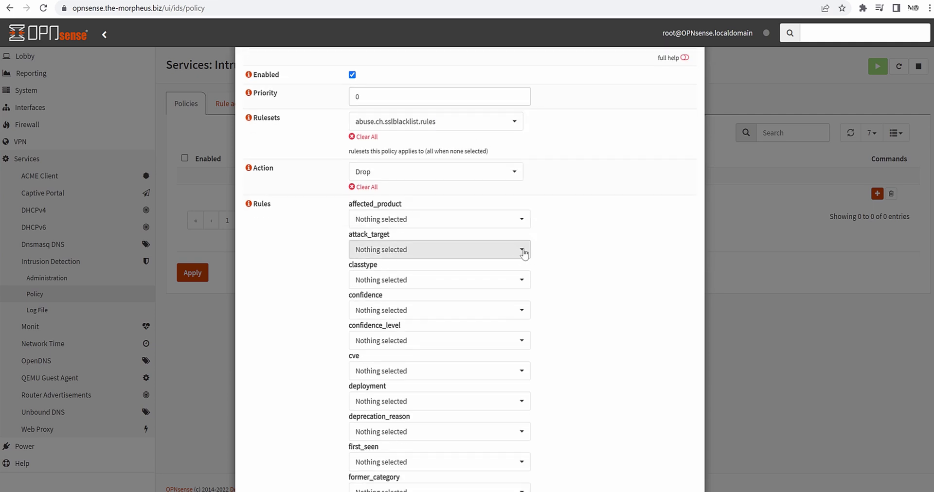
{"action": "left_click", "coordinate": [452, 221]}
{"action": "scroll", "coordinate": [438, 307], "scroll_direction": "down", "scroll_amount": 3}
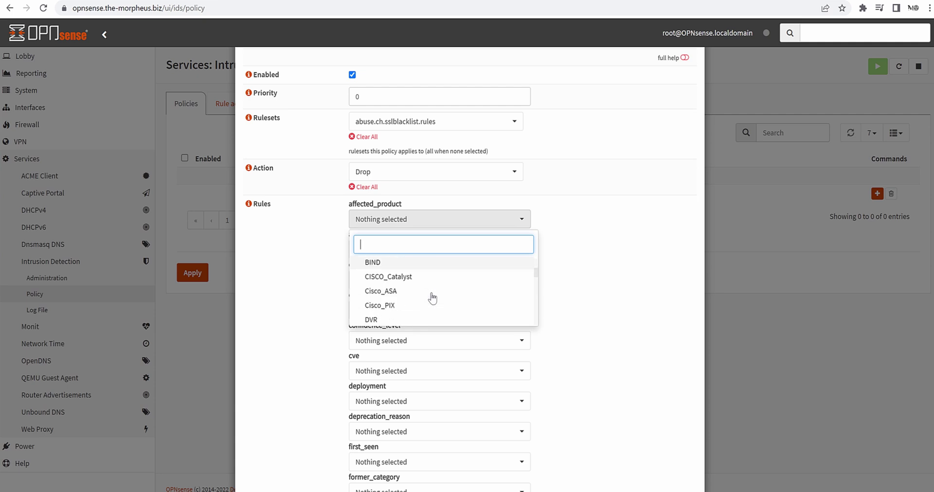
{"action": "scroll", "coordinate": [437, 305], "scroll_direction": "up", "scroll_amount": 3}
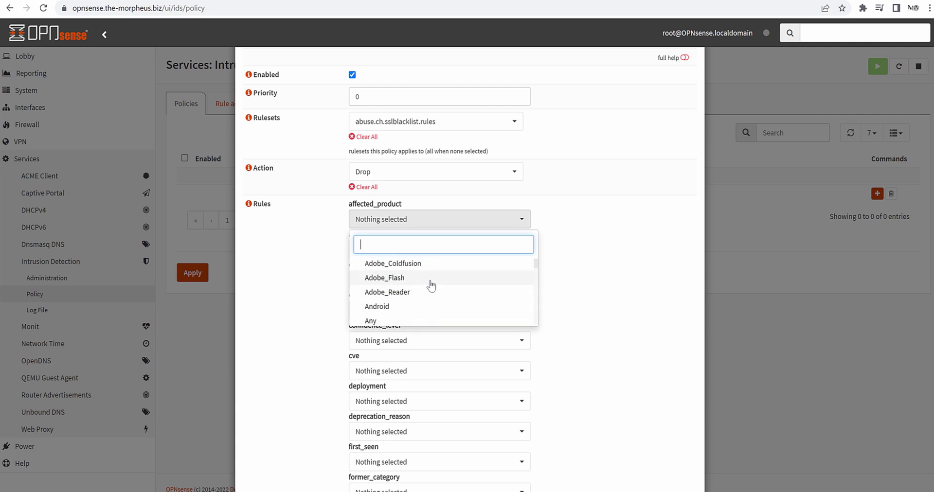
{"action": "scroll", "coordinate": [429, 286], "scroll_direction": "down", "scroll_amount": 1}
{"action": "scroll", "coordinate": [428, 286], "scroll_direction": "down", "scroll_amount": 5}
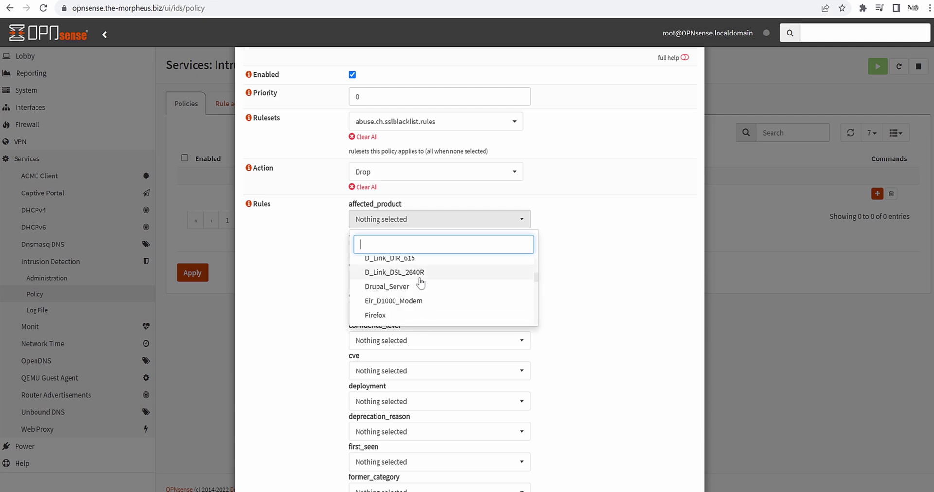
{"action": "scroll", "coordinate": [426, 302], "scroll_direction": "down", "scroll_amount": 1}
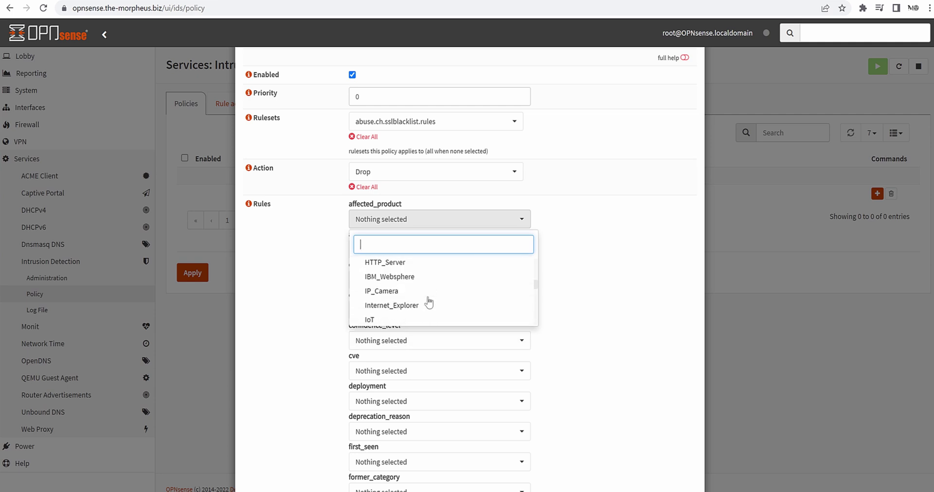
{"action": "left_click", "coordinate": [418, 266]}
{"action": "left_click", "coordinate": [578, 377]}
Step: Set the policy's attack_target filter to Server and Web_Server
{"action": "scroll", "coordinate": [578, 316], "scroll_direction": "down", "scroll_amount": 2}
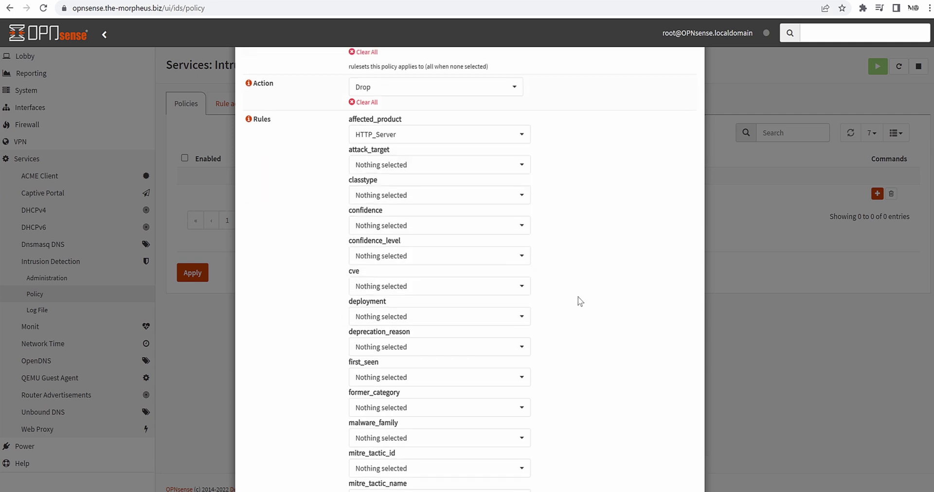
{"action": "left_click", "coordinate": [436, 140]}
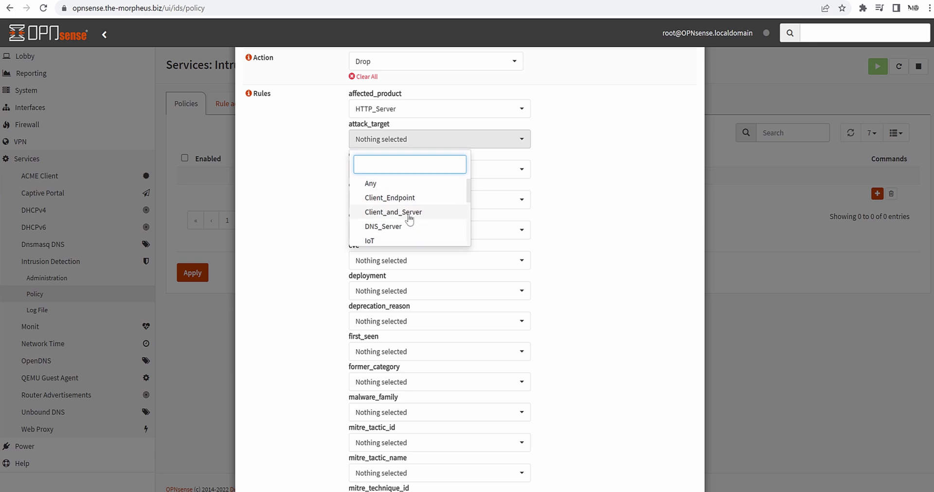
{"action": "scroll", "coordinate": [417, 209], "scroll_direction": "down", "scroll_amount": 4}
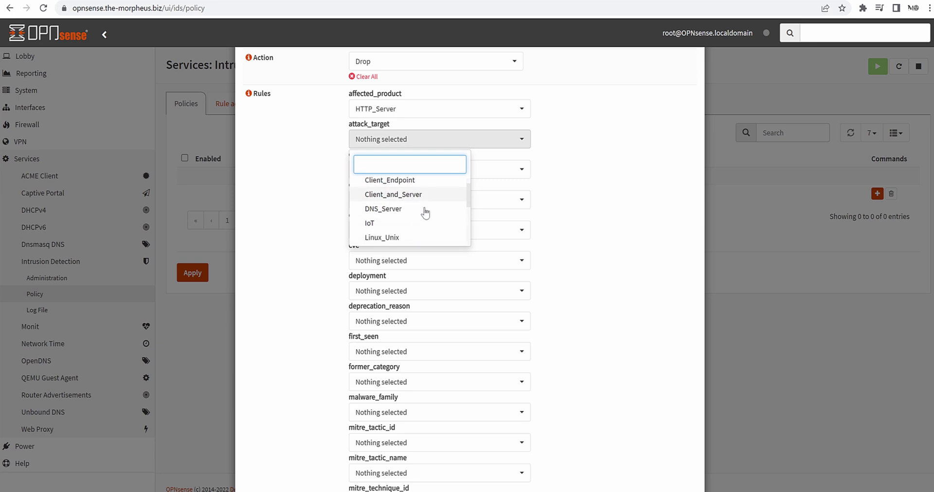
{"action": "scroll", "coordinate": [418, 193], "scroll_direction": "down", "scroll_amount": 3}
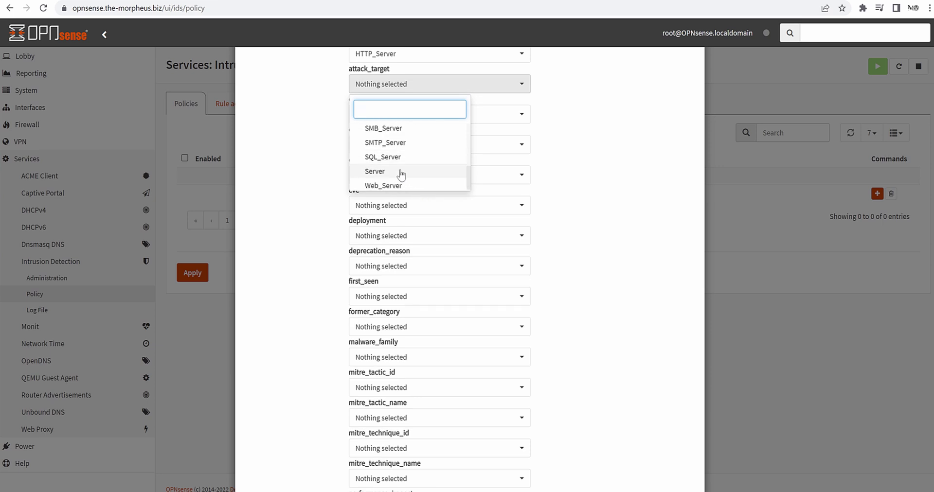
{"action": "left_click", "coordinate": [396, 174]}
{"action": "left_click", "coordinate": [419, 185]}
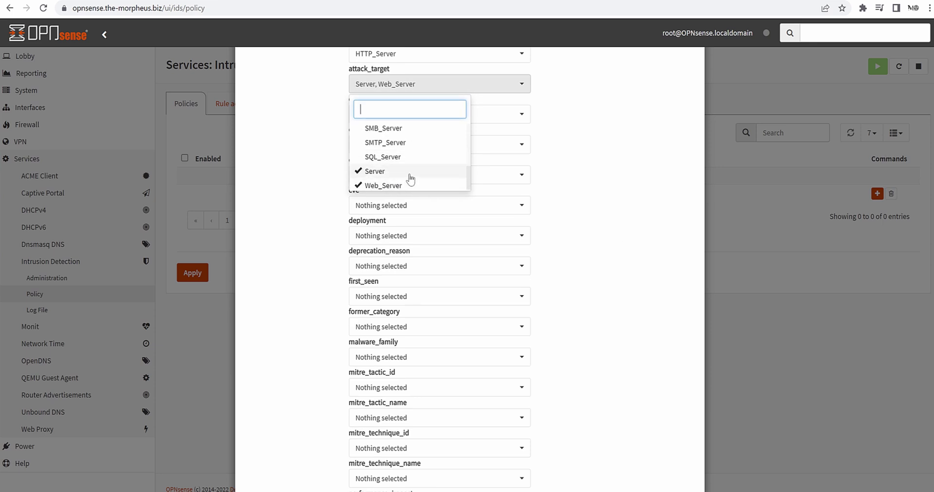
Step: Filter the policy's classtype by web-application-attack, web-application-activity, unusual-client-port-connection, unsuccessful-user, unknown, uncategorized, trojan-activity, targeted-activity and system-call-detect
{"action": "scroll", "coordinate": [614, 229], "scroll_direction": "up", "scroll_amount": 1}
{"action": "scroll", "coordinate": [613, 229], "scroll_direction": "up", "scroll_amount": 2}
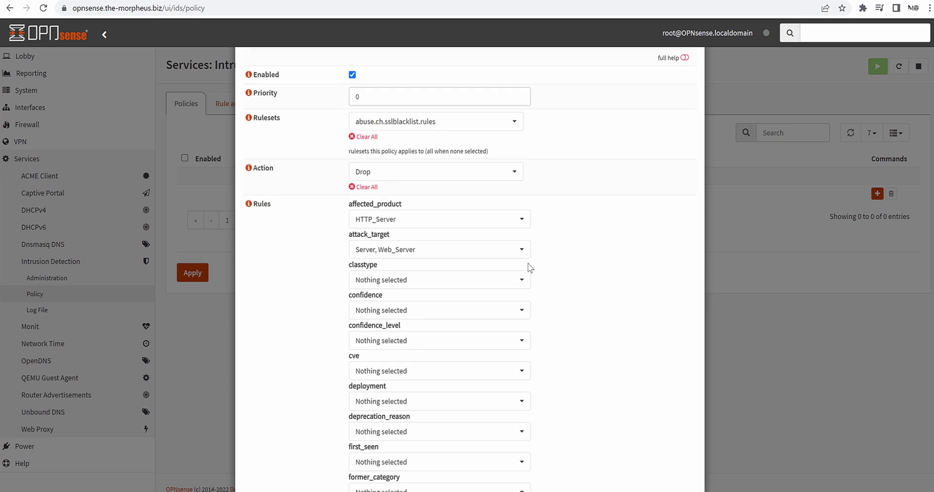
{"action": "left_click", "coordinate": [468, 280]}
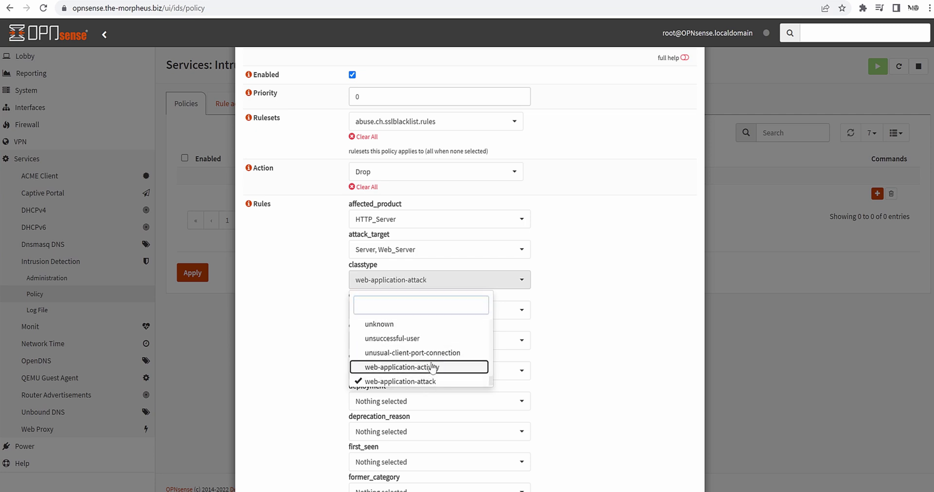
{"action": "left_click", "coordinate": [432, 367]}
{"action": "left_click", "coordinate": [431, 353]}
{"action": "left_click", "coordinate": [428, 339]}
{"action": "left_click", "coordinate": [426, 324]}
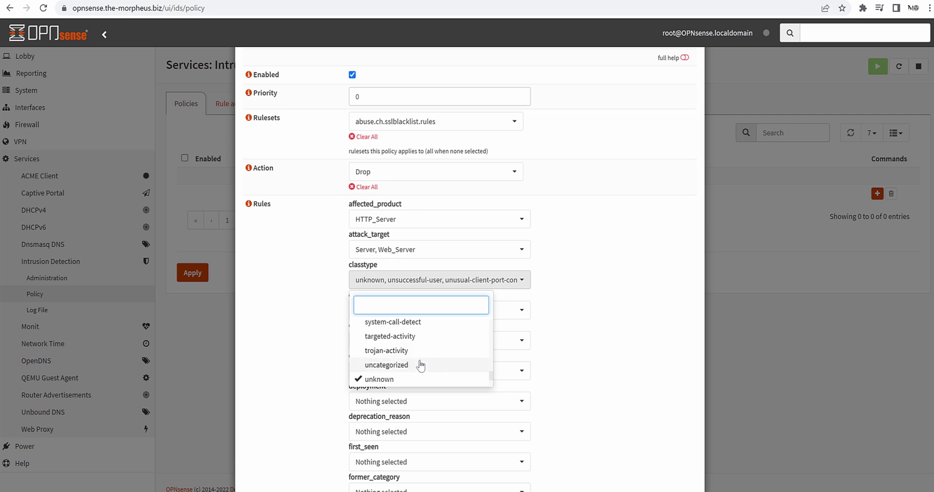
{"action": "left_click", "coordinate": [421, 365]}
{"action": "left_click", "coordinate": [425, 351]}
{"action": "left_click", "coordinate": [431, 336]}
{"action": "left_click", "coordinate": [438, 322]}
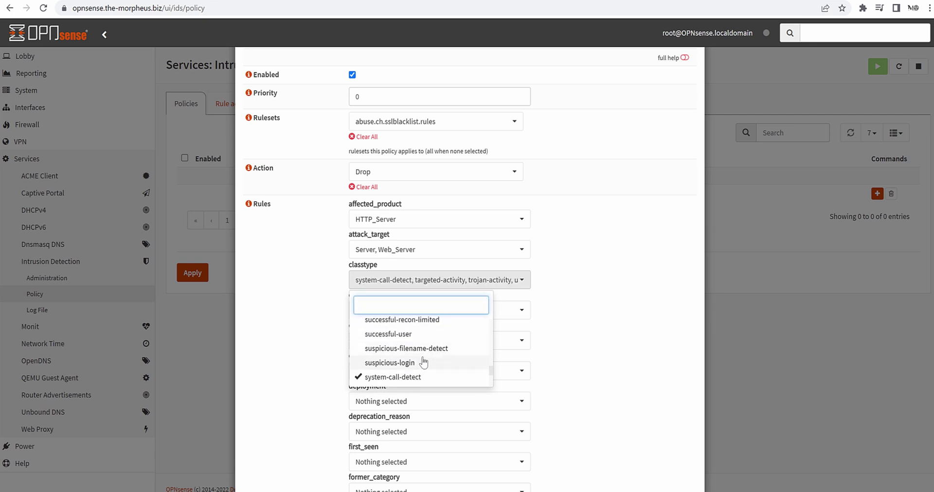
Step: Add suspicious-login, suspicious-filename-detect, successful-user, successful-recon-limited, successful-recon-largescale, successful-dos, successful-admin and string-detect to the classtype filter
{"action": "left_click", "coordinate": [424, 363]}
{"action": "left_click", "coordinate": [426, 349]}
{"action": "left_click", "coordinate": [419, 334]}
{"action": "left_click", "coordinate": [426, 319]}
{"action": "scroll", "coordinate": [426, 348], "scroll_direction": "up", "scroll_amount": 1}
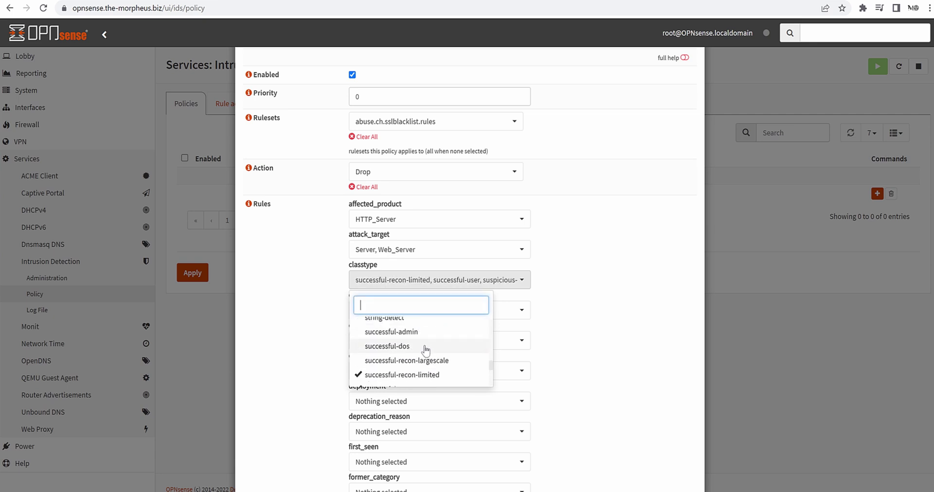
{"action": "left_click", "coordinate": [421, 360]}
{"action": "left_click", "coordinate": [423, 346]}
{"action": "left_click", "coordinate": [428, 332]}
{"action": "left_click", "coordinate": [431, 319]}
{"action": "scroll", "coordinate": [423, 356], "scroll_direction": "up", "scroll_amount": 1}
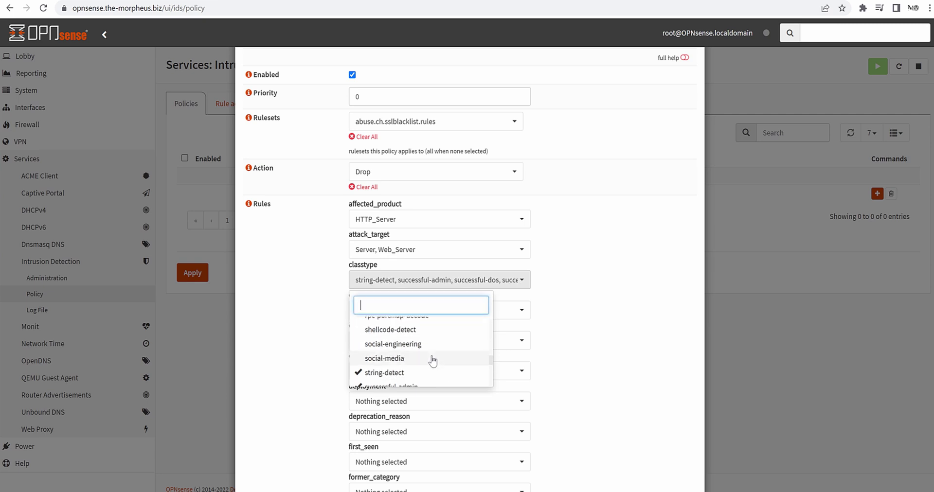
Step: Add social-media, social-engineering, shellcode-detect, rpc-portmap-decode, pup-activity, protocol-command-decode and policy-violation to the classtype filter
{"action": "left_click", "coordinate": [430, 358]}
{"action": "left_click", "coordinate": [430, 344]}
{"action": "left_click", "coordinate": [432, 330]}
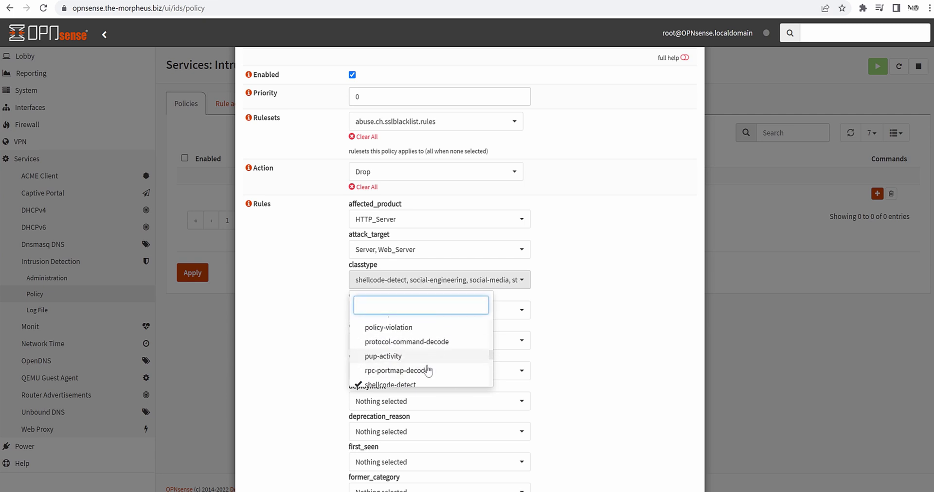
{"action": "left_click", "coordinate": [427, 370]}
{"action": "left_click", "coordinate": [427, 356]}
{"action": "left_click", "coordinate": [428, 342]}
{"action": "left_click", "coordinate": [428, 327]}
{"action": "scroll", "coordinate": [441, 358], "scroll_direction": "up", "scroll_amount": 2}
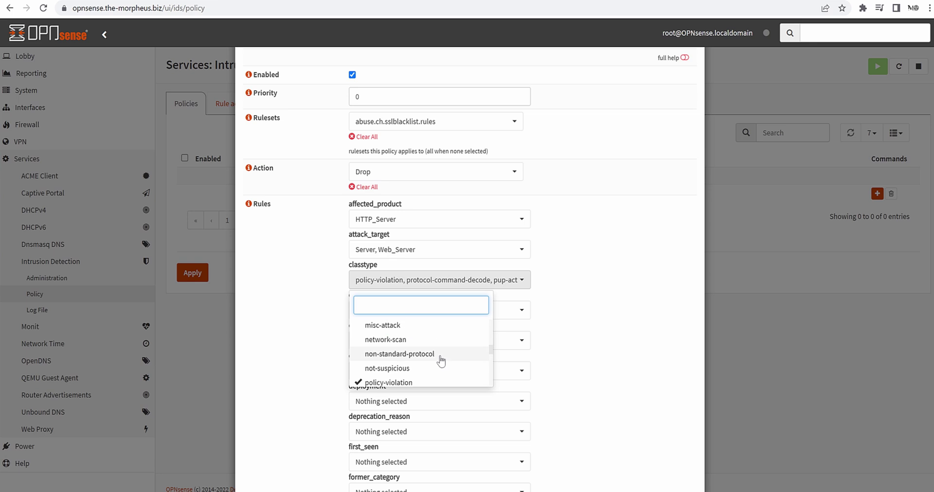
Step: Add not-suspicious, non-standard-protocol, network-scan, misc-attack, misc-activity, messaging and media-streaming to the classtype filter
{"action": "left_click", "coordinate": [428, 369]}
{"action": "left_click", "coordinate": [430, 354]}
{"action": "left_click", "coordinate": [430, 340]}
{"action": "left_click", "coordinate": [428, 325]}
{"action": "scroll", "coordinate": [428, 365], "scroll_direction": "up", "scroll_amount": 1}
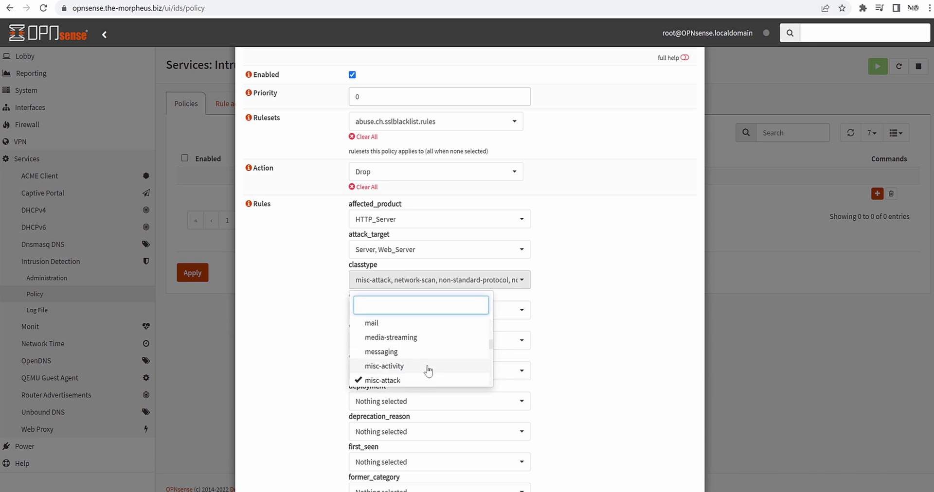
{"action": "left_click", "coordinate": [429, 368]}
{"action": "left_click", "coordinate": [428, 353]}
{"action": "left_click", "coordinate": [430, 339]}
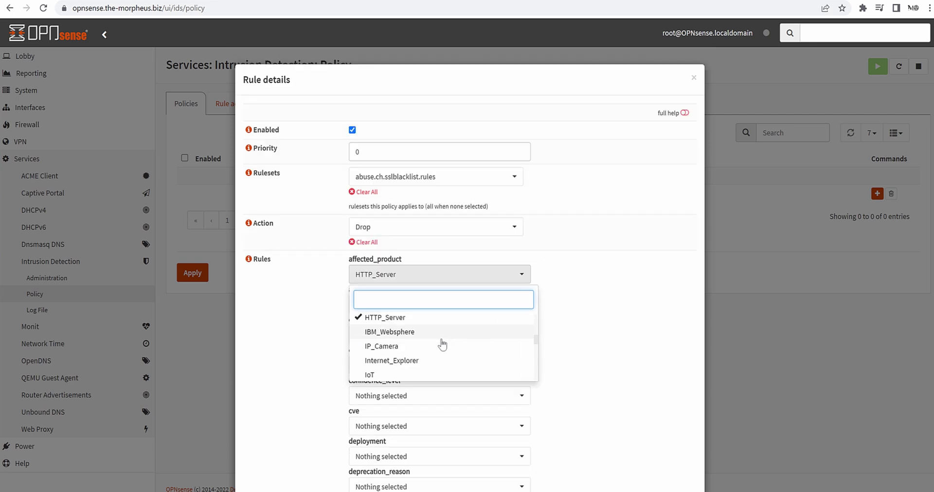
Step: Clear all selections from the policy's affected_product, attack_target and classtype filters
{"action": "left_click", "coordinate": [440, 334]}
{"action": "left_click", "coordinate": [545, 342]}
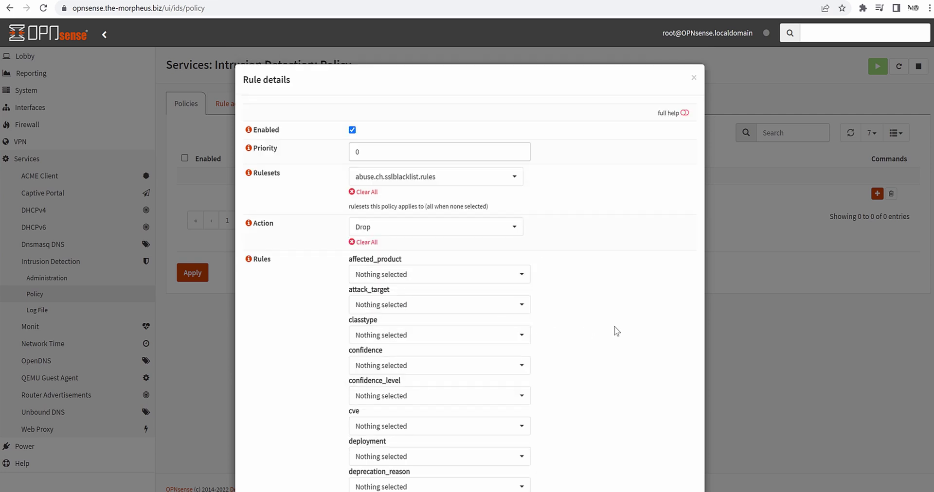
Step: Review the available options of the confidence, confidence_level and deployment filters and look over the remaining rule filters
{"action": "scroll", "coordinate": [617, 331], "scroll_direction": "down", "scroll_amount": 2}
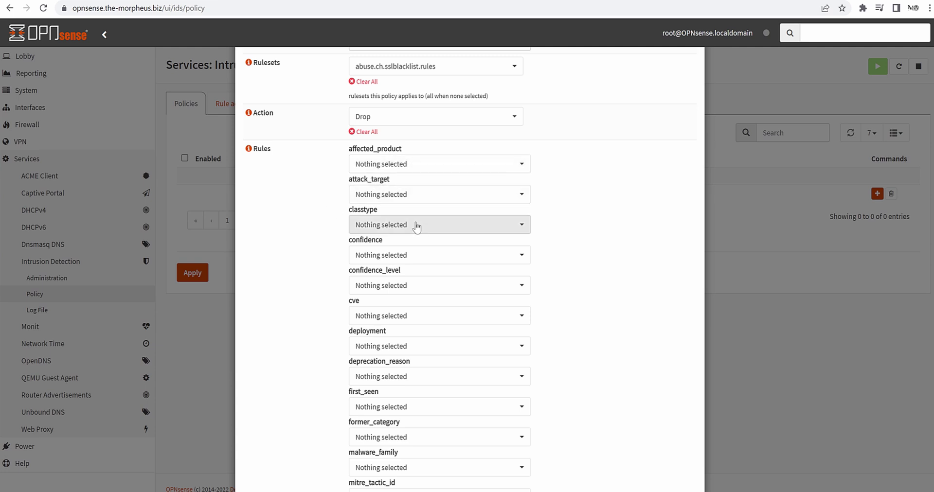
{"action": "left_click", "coordinate": [433, 257]}
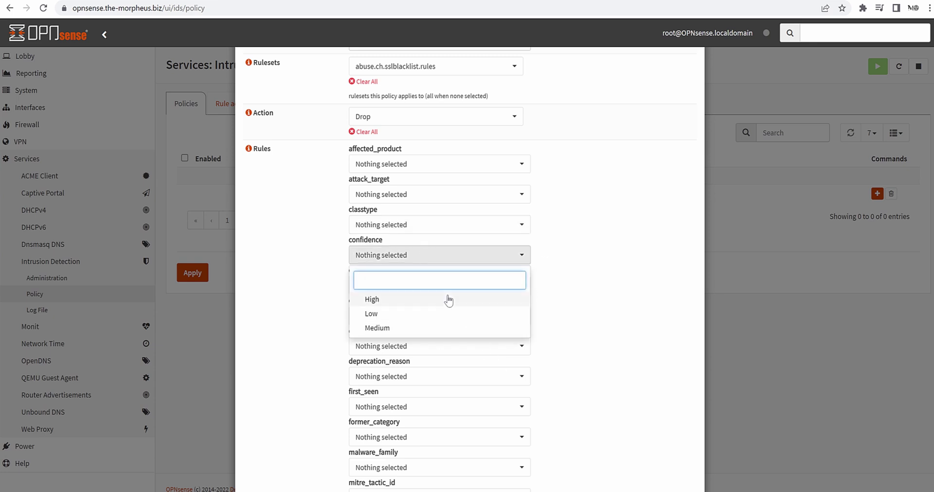
{"action": "left_click", "coordinate": [616, 327]}
{"action": "scroll", "coordinate": [621, 293], "scroll_direction": "down", "scroll_amount": 1}
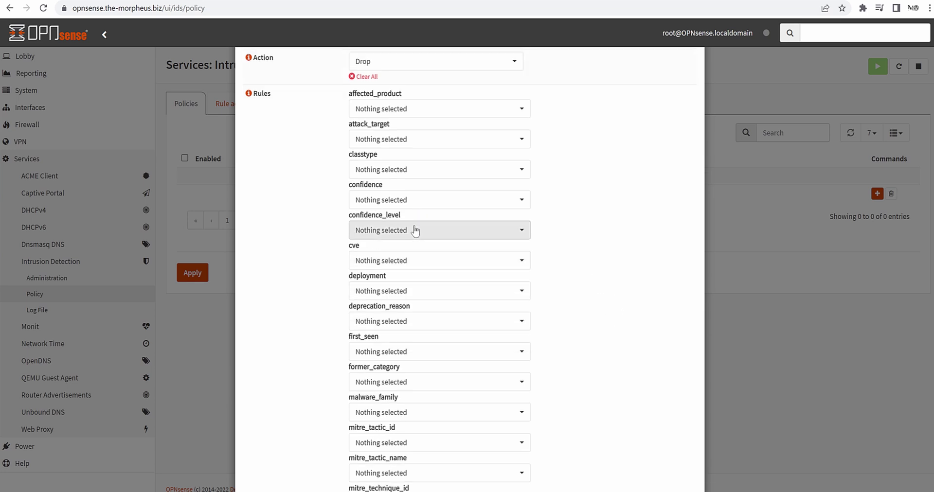
{"action": "left_click", "coordinate": [440, 236]}
{"action": "left_click", "coordinate": [605, 251]}
{"action": "scroll", "coordinate": [600, 275], "scroll_direction": "down", "scroll_amount": 2}
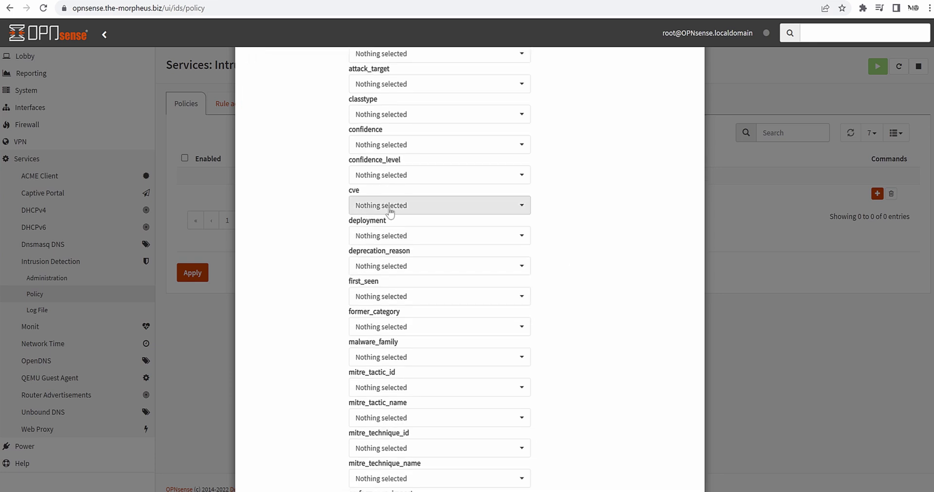
{"action": "left_click", "coordinate": [423, 181]}
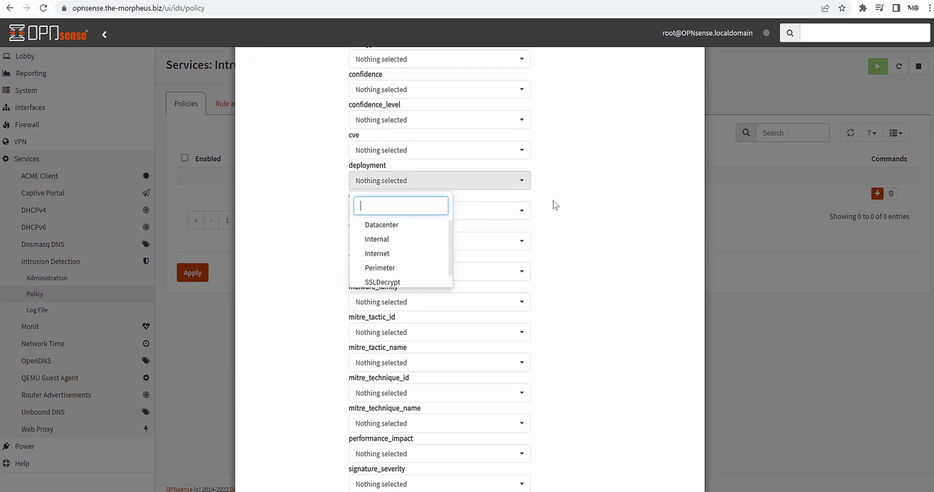
{"action": "scroll", "coordinate": [437, 269], "scroll_direction": "down", "scroll_amount": 1}
{"action": "left_click", "coordinate": [590, 261]}
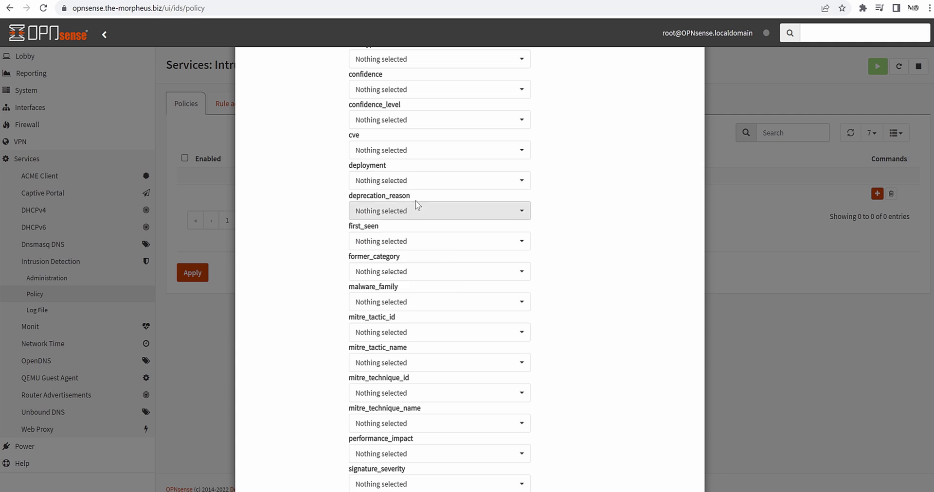
{"action": "scroll", "coordinate": [419, 210], "scroll_direction": "down", "scroll_amount": 1}
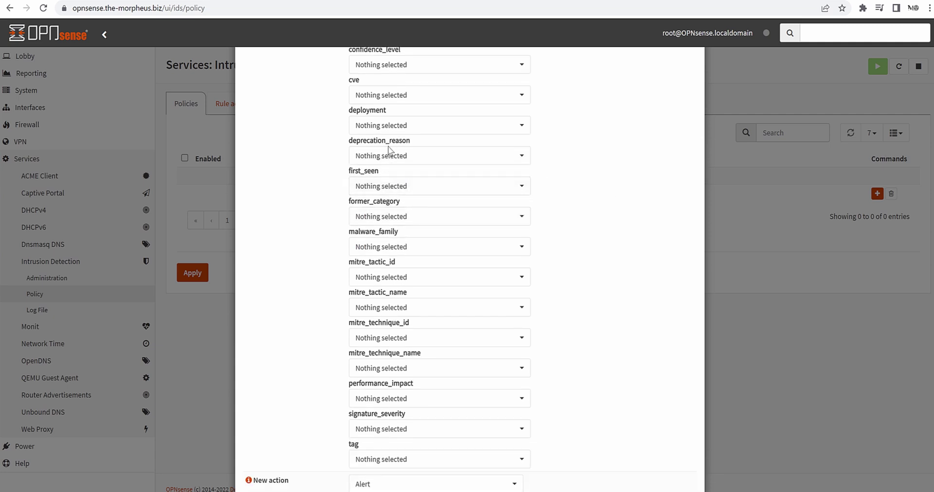
{"action": "scroll", "coordinate": [396, 201], "scroll_direction": "down", "scroll_amount": 2}
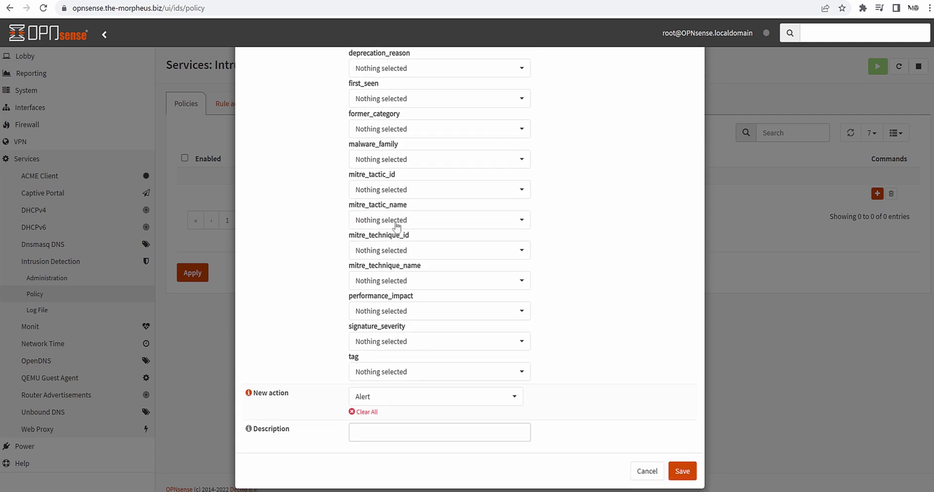
Step: Check the policy's New action setting and make Alert the only Action to match, deselecting Drop
{"action": "left_click", "coordinate": [409, 402]}
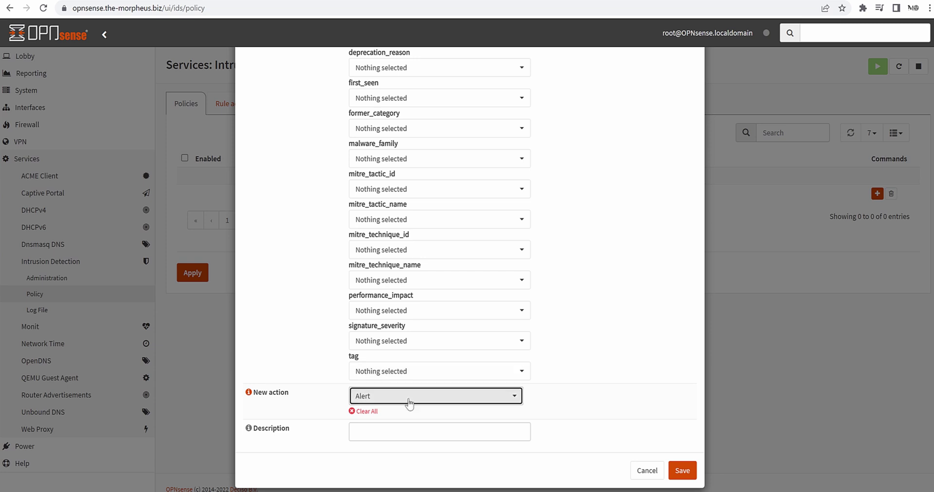
{"action": "left_click", "coordinate": [598, 358]}
{"action": "scroll", "coordinate": [607, 359], "scroll_direction": "up", "scroll_amount": 10}
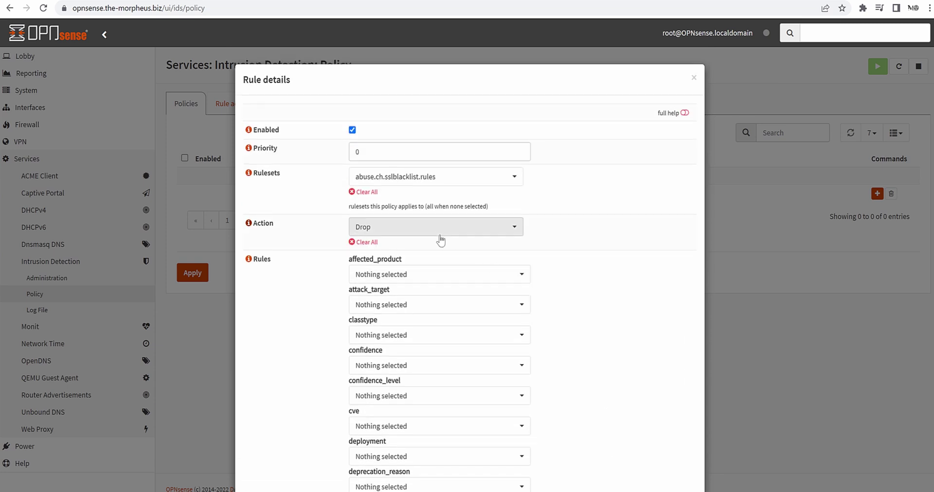
{"action": "left_click", "coordinate": [395, 228]}
{"action": "left_click", "coordinate": [372, 286]}
{"action": "left_click", "coordinate": [372, 299]}
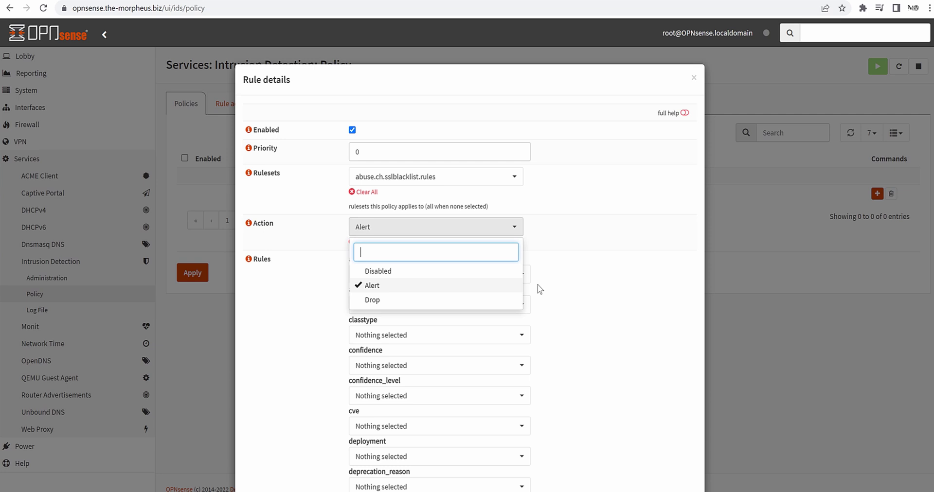
{"action": "left_click", "coordinate": [643, 310]}
Step: Set the policy's New action to Drop and save the policy
{"action": "scroll", "coordinate": [642, 310], "scroll_direction": "down", "scroll_amount": 1}
{"action": "scroll", "coordinate": [642, 309], "scroll_direction": "down", "scroll_amount": 7}
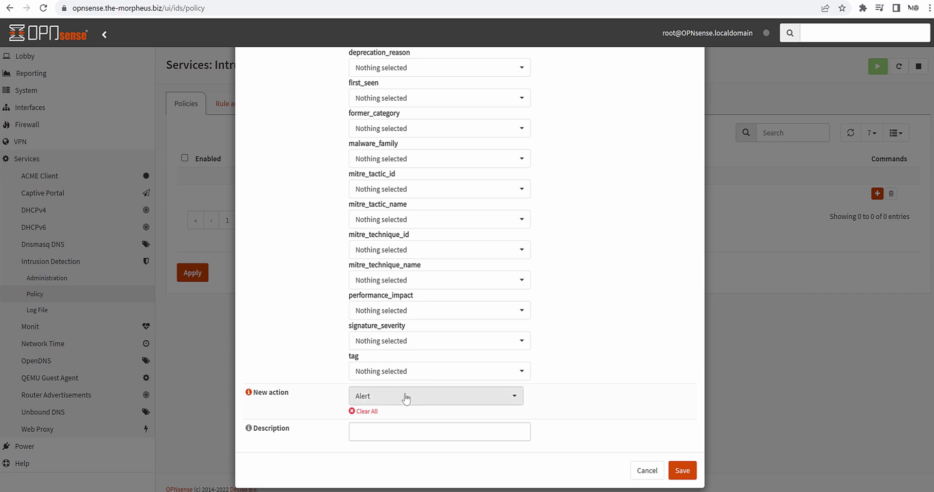
{"action": "left_click", "coordinate": [388, 404]}
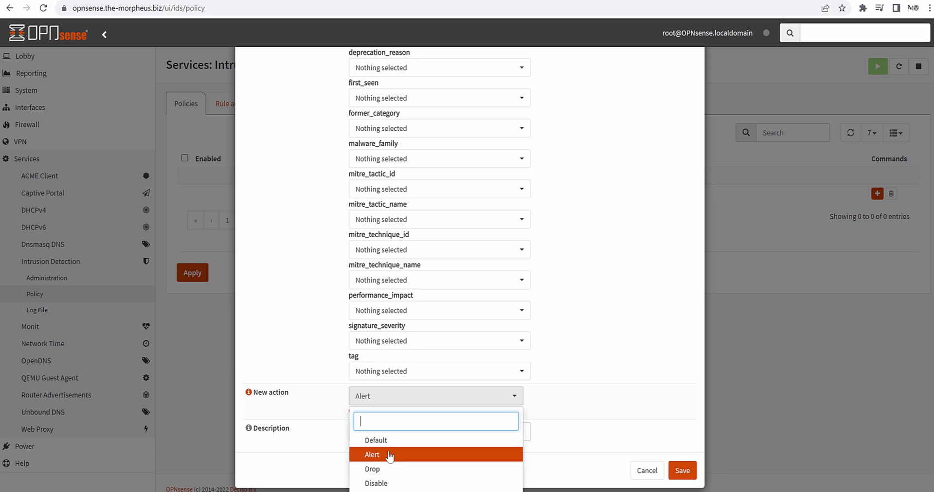
{"action": "left_click", "coordinate": [385, 470]}
{"action": "left_click", "coordinate": [577, 417]}
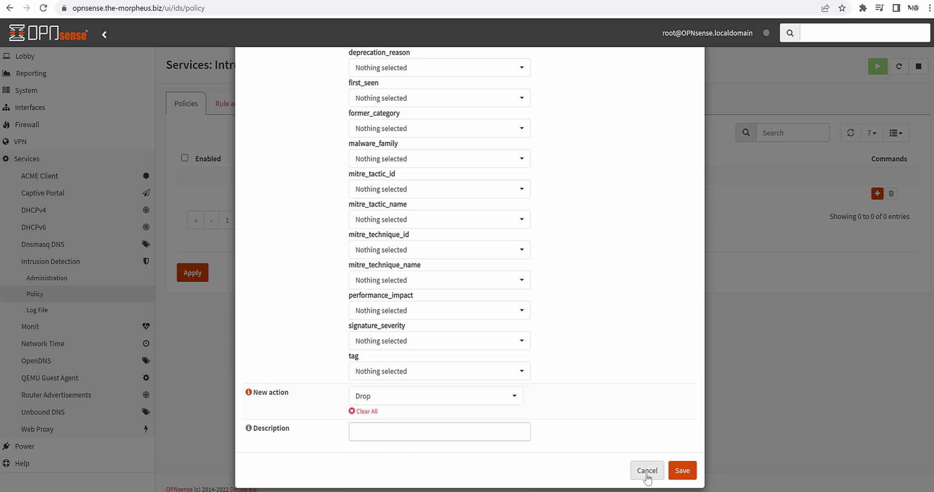
{"action": "left_click", "coordinate": [681, 473]}
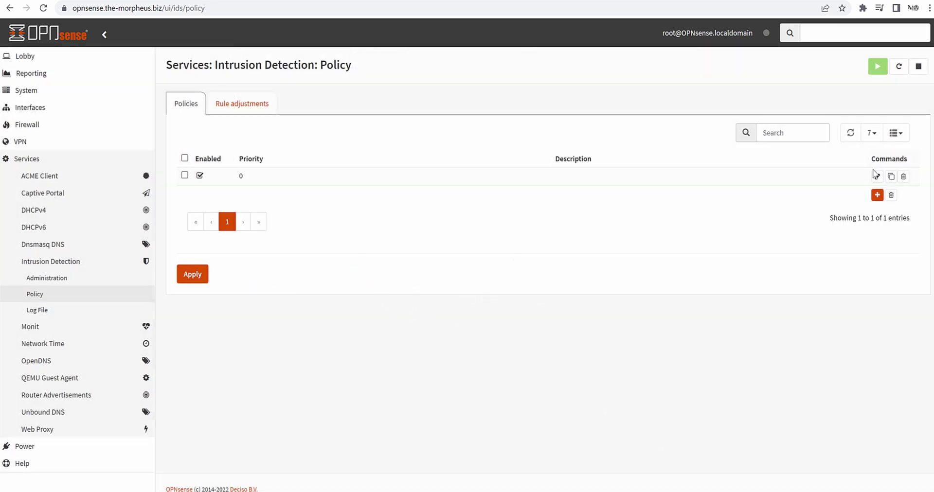
Step: Edit the saved policy to add the description "Pokemon", save it, and apply the policy changes
{"action": "left_click", "coordinate": [876, 176]}
{"action": "scroll", "coordinate": [499, 380], "scroll_direction": "down", "scroll_amount": 8}
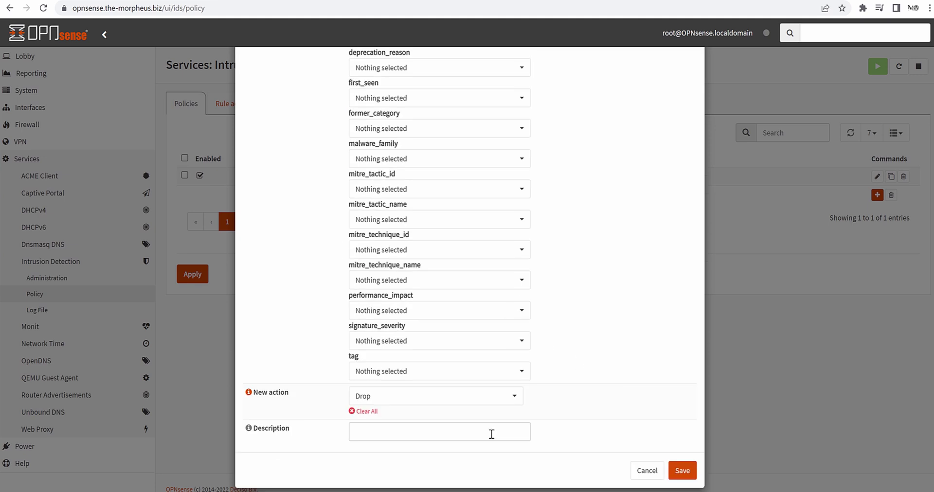
{"action": "left_click", "coordinate": [441, 428]}
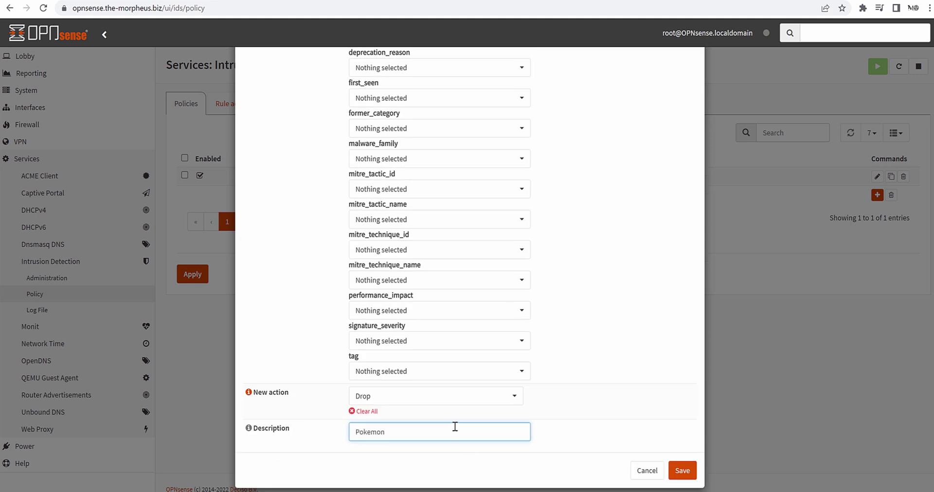
{"action": "type", "text": "Pokemon"}
{"action": "left_click", "coordinate": [682, 470]}
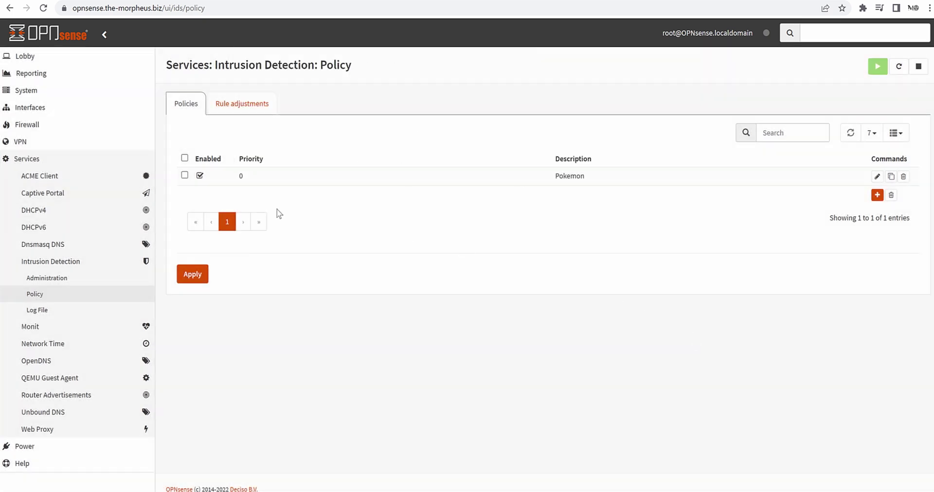
{"action": "left_click", "coordinate": [197, 275]}
Step: Inspect the rule adjustments and their new-entry form, cancel it without adding anything, and return to the policies
{"action": "left_click", "coordinate": [269, 105]}
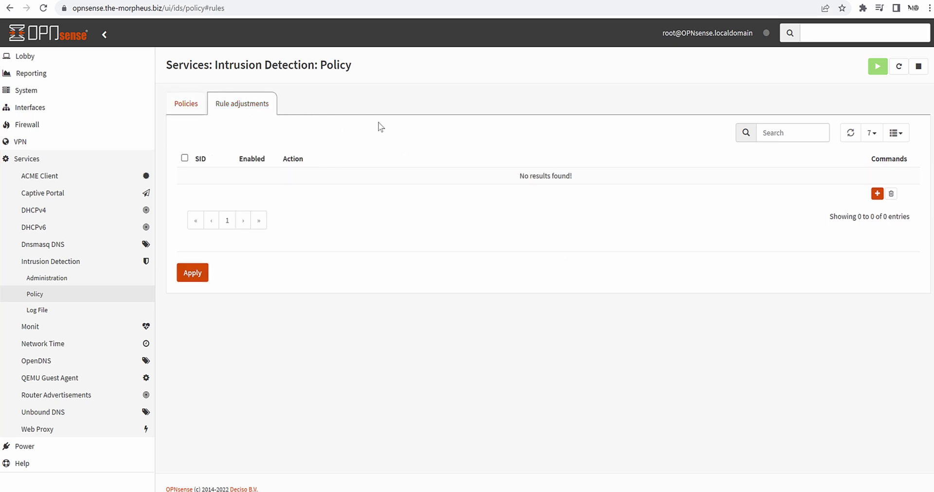
{"action": "left_click", "coordinate": [877, 194]}
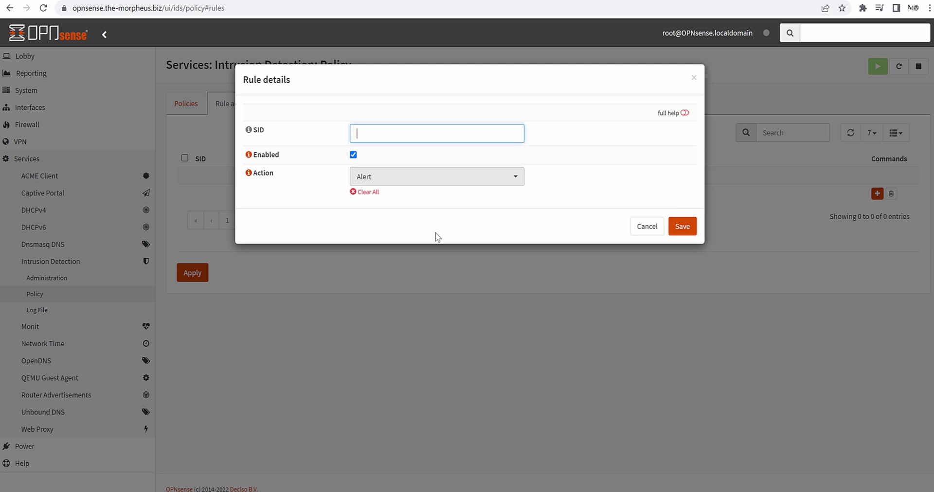
{"action": "left_click", "coordinate": [646, 227]}
{"action": "left_click", "coordinate": [189, 106]}
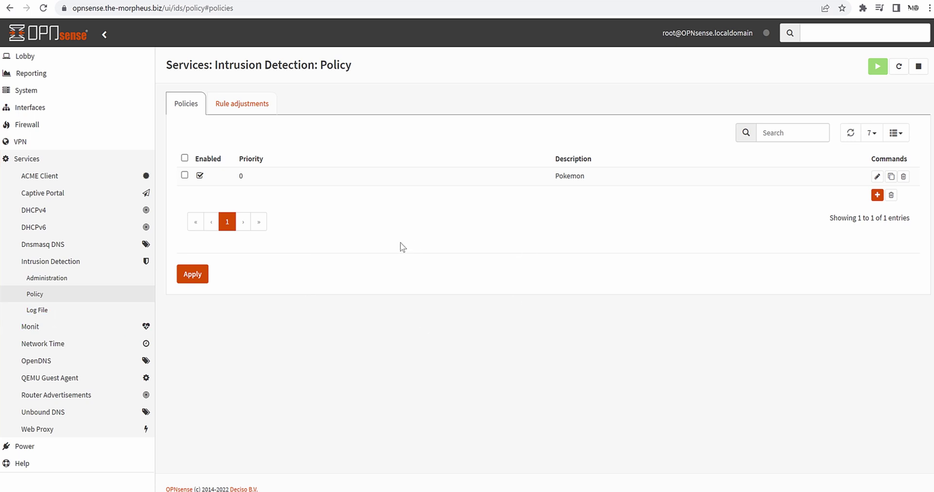
Step: Open the intrusion detection log file and look through its warning entries
{"action": "left_click", "coordinate": [67, 314]}
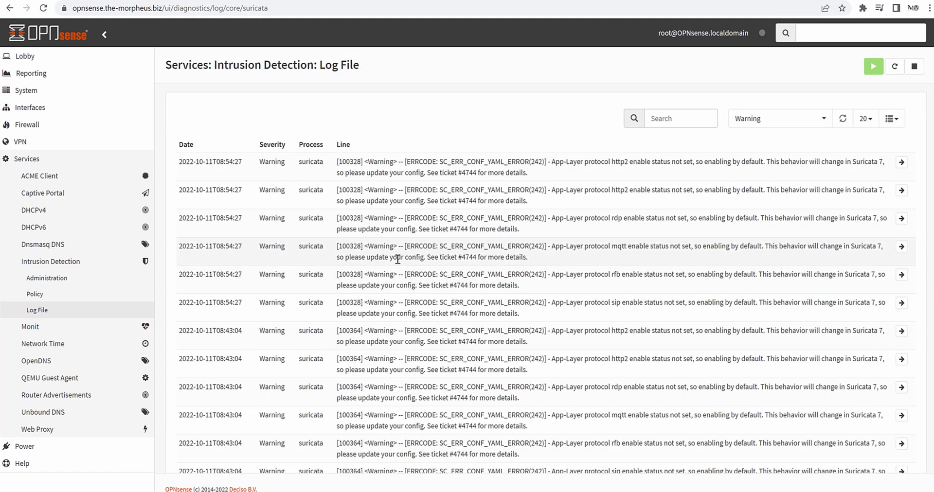
{"action": "scroll", "coordinate": [397, 259], "scroll_direction": "down", "scroll_amount": 3}
{"action": "scroll", "coordinate": [396, 261], "scroll_direction": "up", "scroll_amount": 3}
{"action": "scroll", "coordinate": [479, 213], "scroll_direction": "down", "scroll_amount": 6}
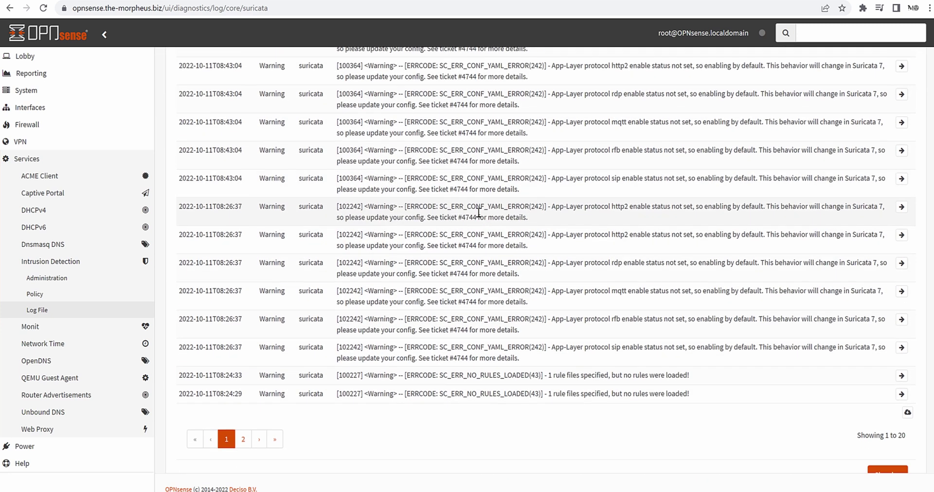
{"action": "scroll", "coordinate": [478, 212], "scroll_direction": "down", "scroll_amount": 1}
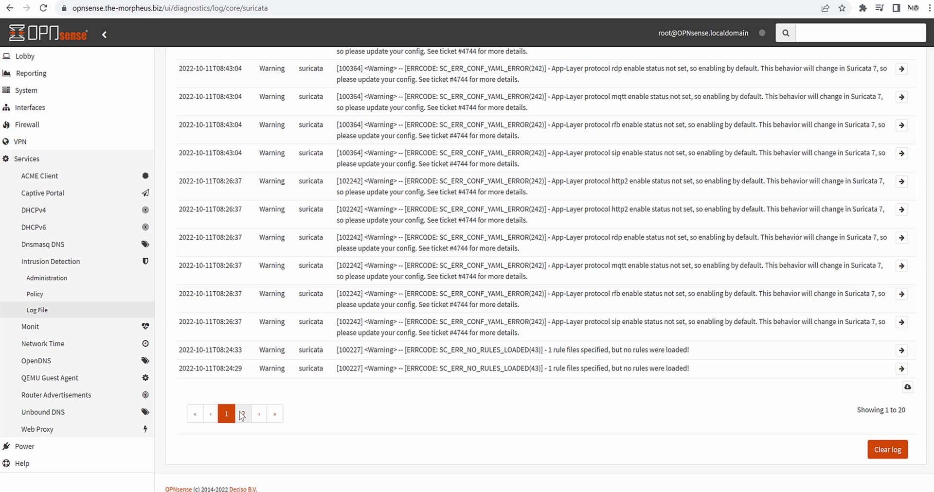
Step: Read the newest App-Layer protocol warnings in the intrusion detection log, then check the remaining entries on the page
{"action": "scroll", "coordinate": [585, 371], "scroll_direction": "up", "scroll_amount": 7}
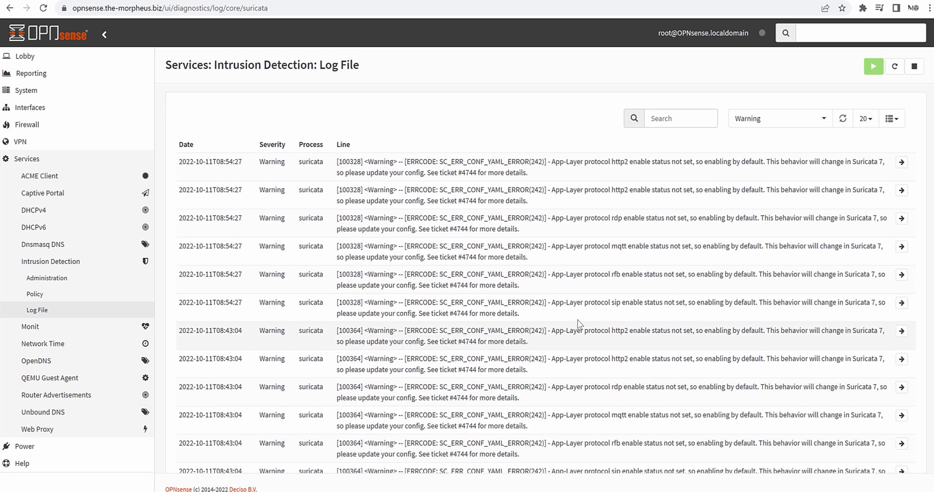
{"action": "left_click_drag", "start_coordinate": [555, 162], "coordinate": [755, 162]}
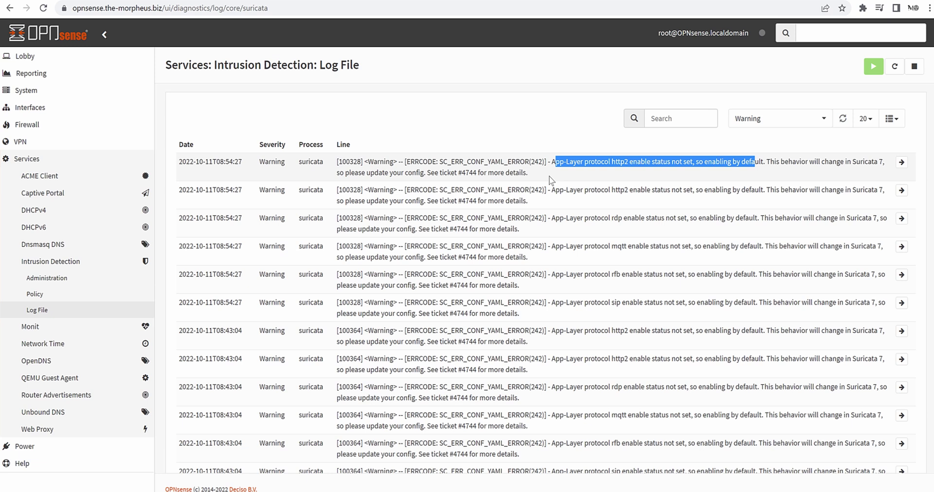
{"action": "left_click_drag", "start_coordinate": [550, 178], "coordinate": [362, 174]}
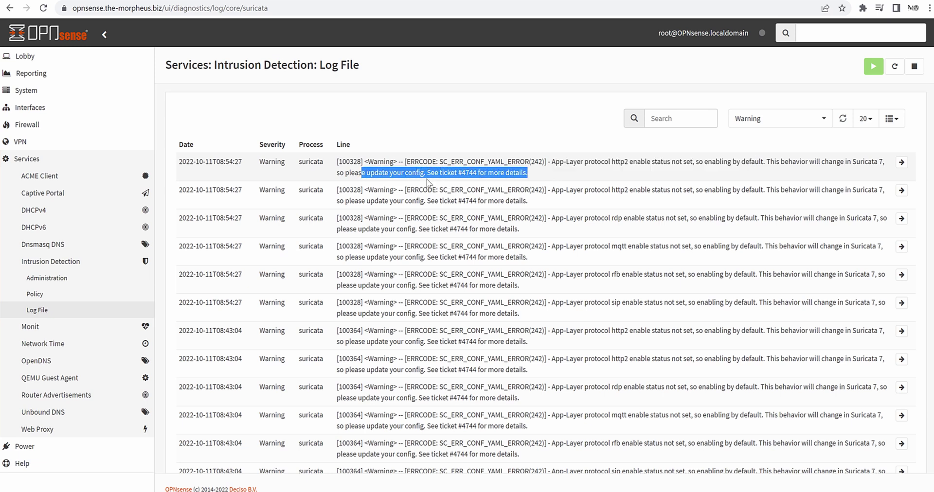
{"action": "left_click_drag", "start_coordinate": [427, 181], "coordinate": [562, 177]}
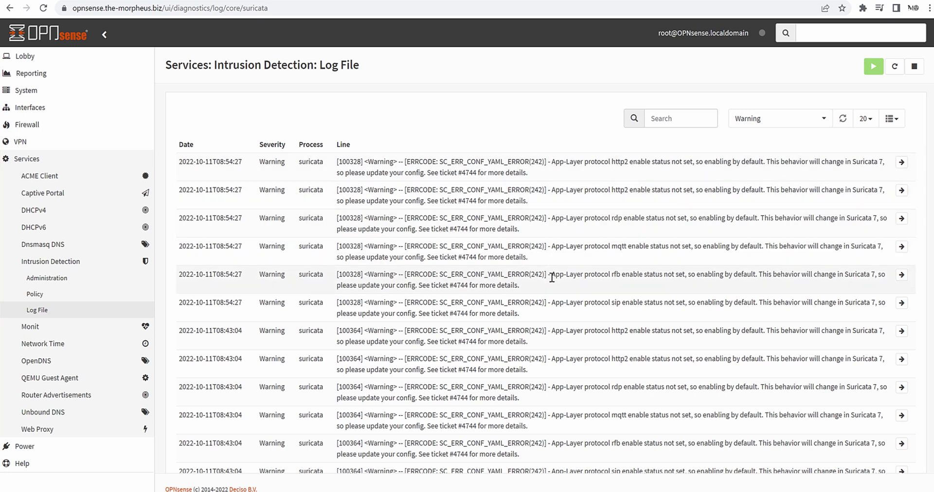
{"action": "scroll", "coordinate": [549, 286], "scroll_direction": "down", "scroll_amount": 5}
{"action": "scroll", "coordinate": [545, 289], "scroll_direction": "down", "scroll_amount": 3}
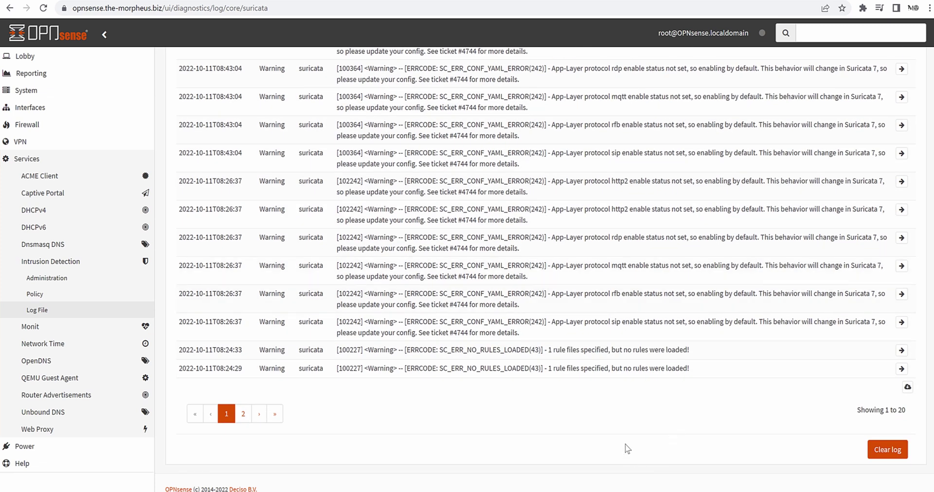
{"action": "scroll", "coordinate": [627, 448], "scroll_direction": "up", "scroll_amount": 7}
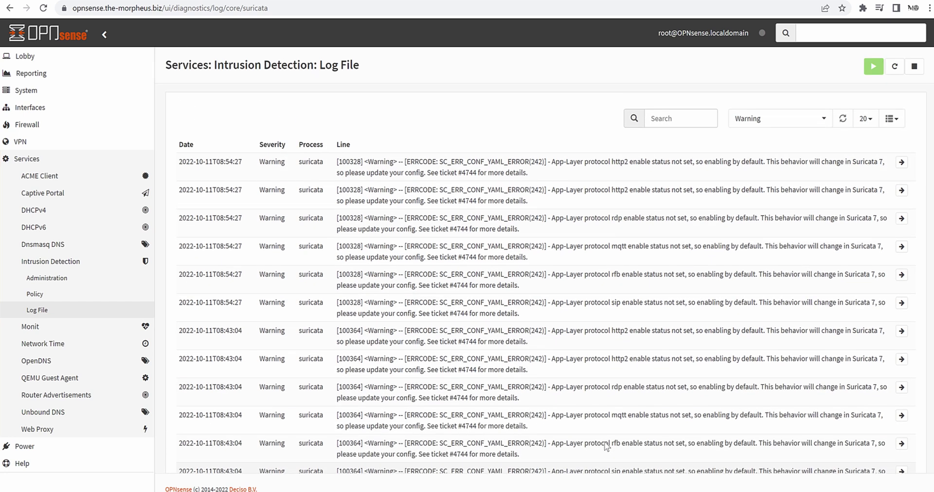
Step: Review the intrusion detection administration rules list and check the action of the enabled ET P2P Phatbot Control Connection rule
{"action": "left_click", "coordinate": [45, 278]}
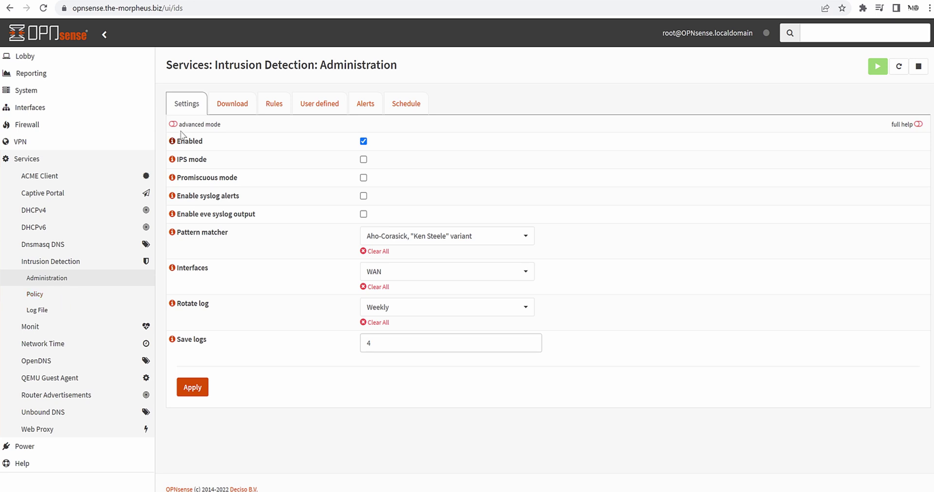
{"action": "left_click", "coordinate": [35, 295]}
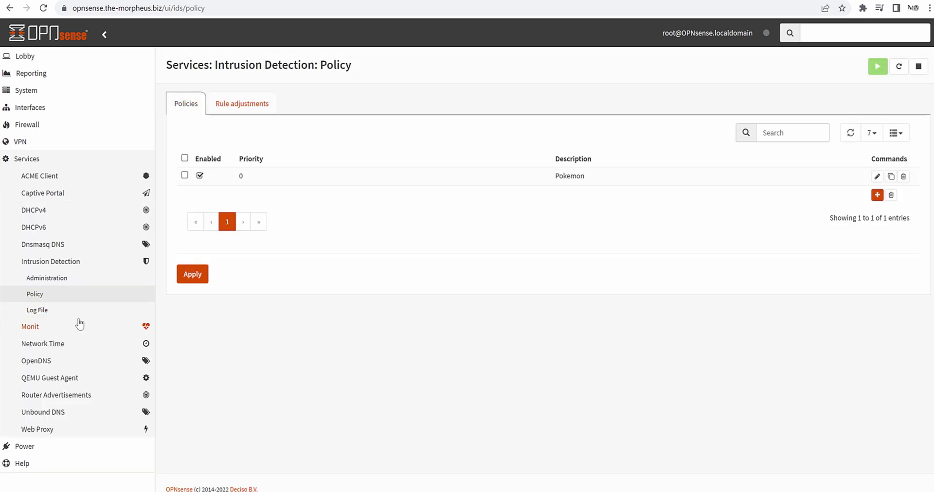
{"action": "left_click", "coordinate": [62, 280]}
{"action": "left_click", "coordinate": [243, 103]}
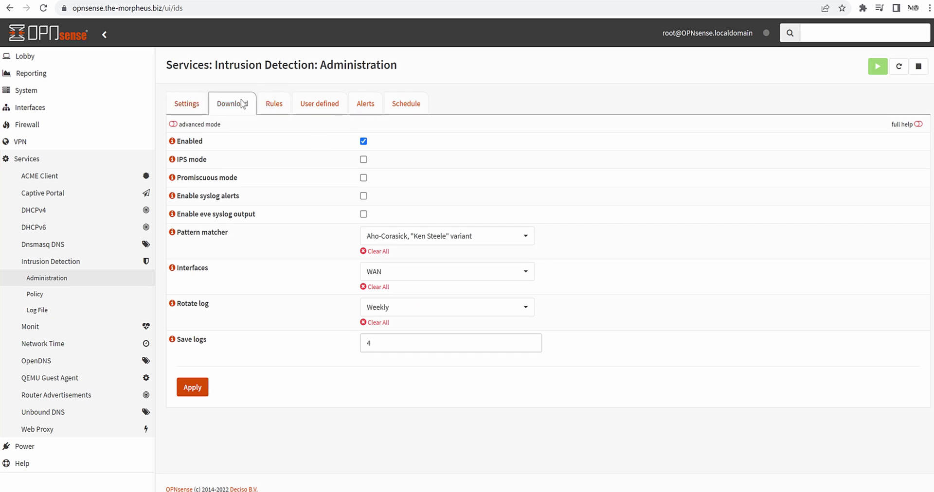
{"action": "left_click", "coordinate": [273, 103]}
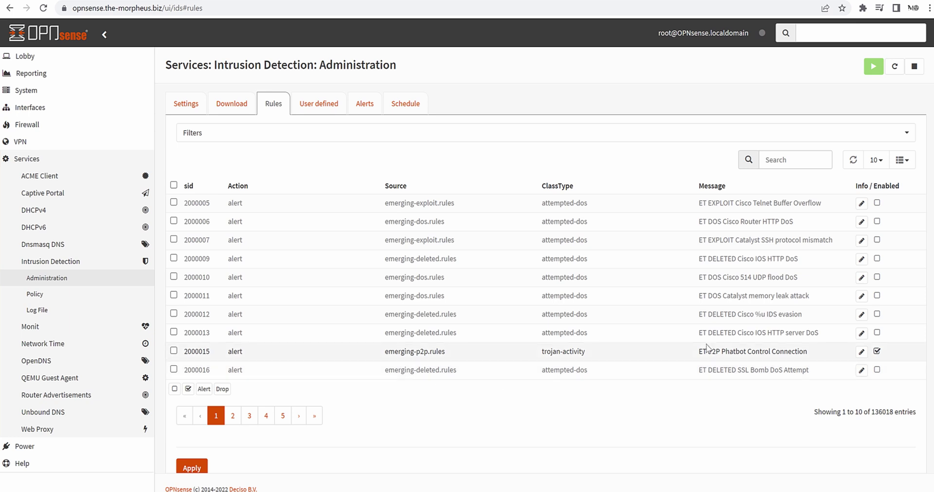
{"action": "double_click", "coordinate": [237, 352]}
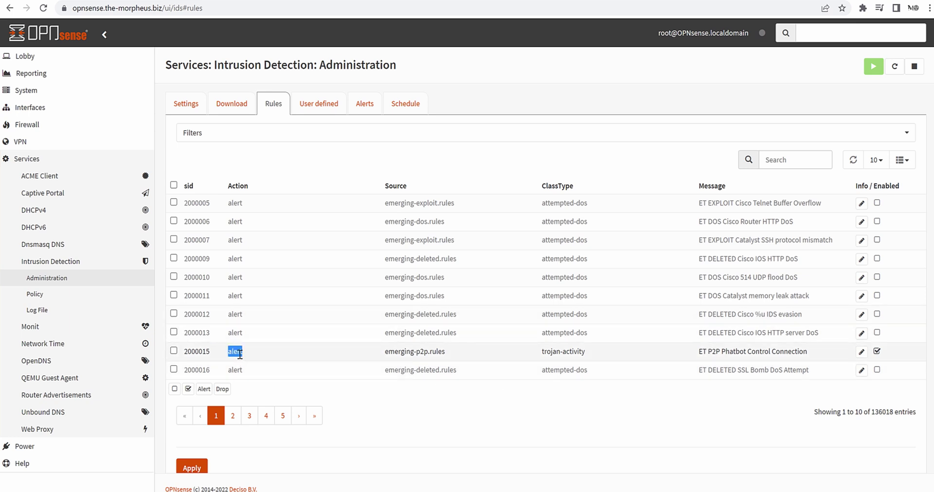
Step: Open the Pokemon policy for editing and review its rulesets, action, rule filters and New action
{"action": "left_click", "coordinate": [65, 298]}
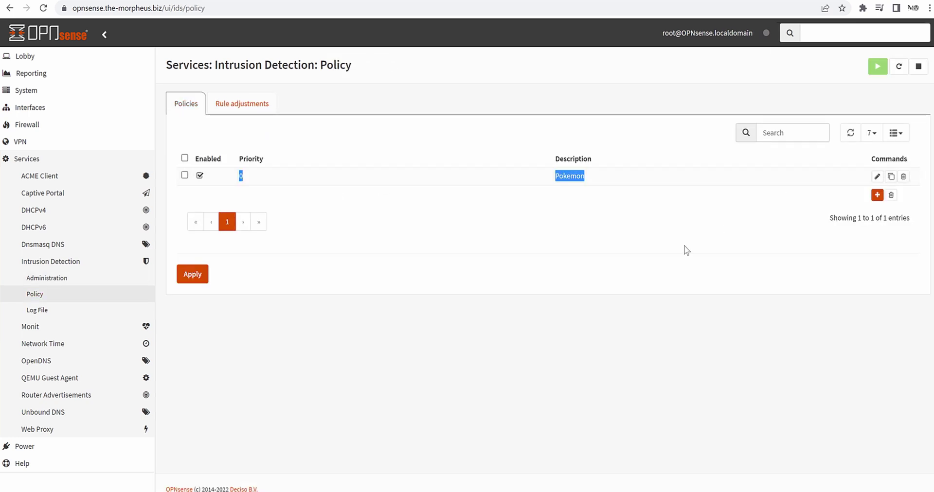
{"action": "left_click", "coordinate": [877, 176]}
{"action": "scroll", "coordinate": [652, 399], "scroll_direction": "down", "scroll_amount": 7}
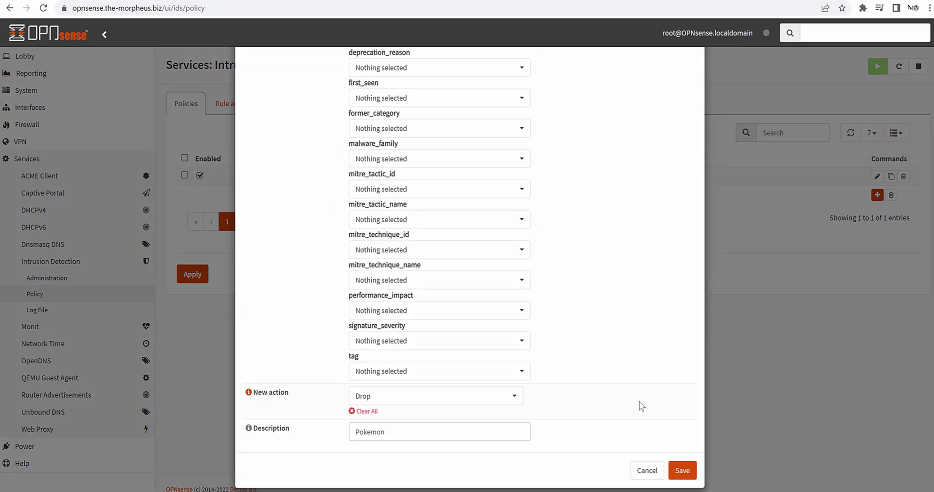
{"action": "scroll", "coordinate": [626, 432], "scroll_direction": "up", "scroll_amount": 7}
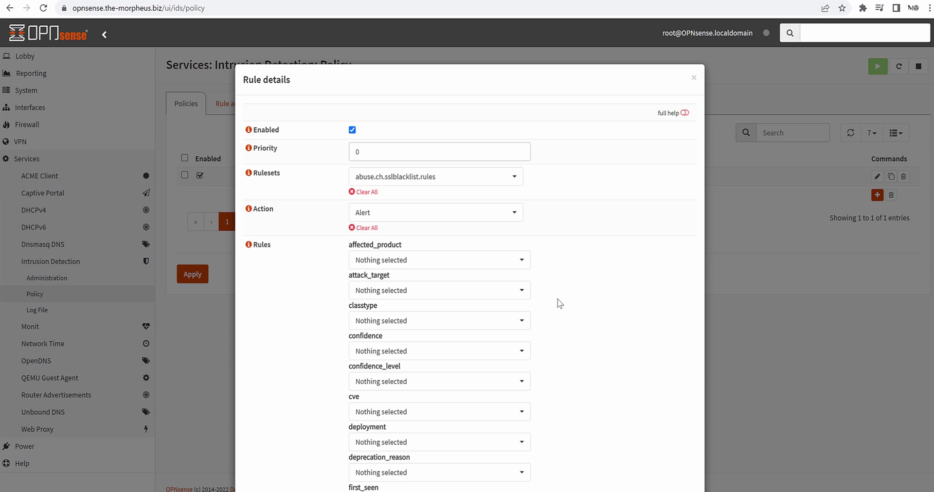
Step: Browse the policy's available rulesets, toggle abuse.ch.sslblacklist.rules off and on again, and cancel the edit without saving
{"action": "left_click", "coordinate": [440, 180]}
{"action": "scroll", "coordinate": [438, 245], "scroll_direction": "down", "scroll_amount": 3}
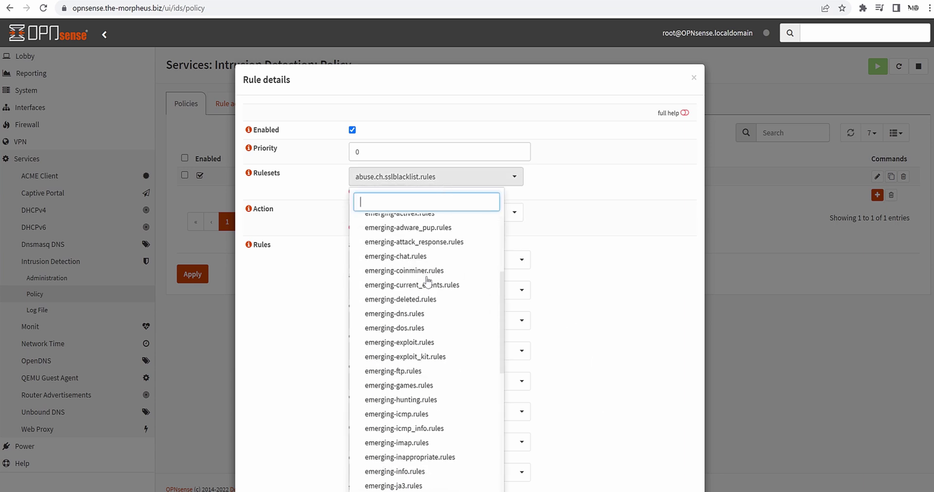
{"action": "scroll", "coordinate": [438, 245], "scroll_direction": "up", "scroll_amount": 3}
{"action": "left_click", "coordinate": [467, 235]}
{"action": "left_click", "coordinate": [593, 247]}
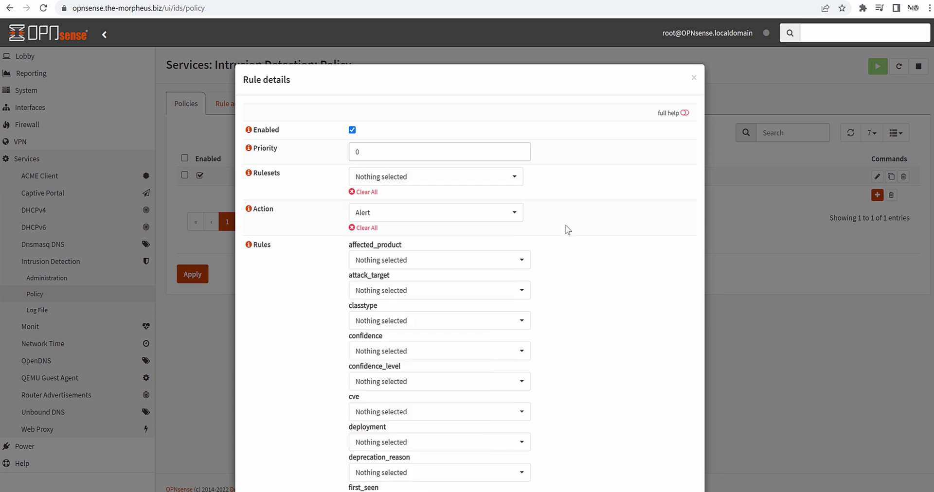
{"action": "left_click", "coordinate": [438, 176]}
{"action": "left_click", "coordinate": [405, 235]}
{"action": "scroll", "coordinate": [448, 267], "scroll_direction": "down", "scroll_amount": 3}
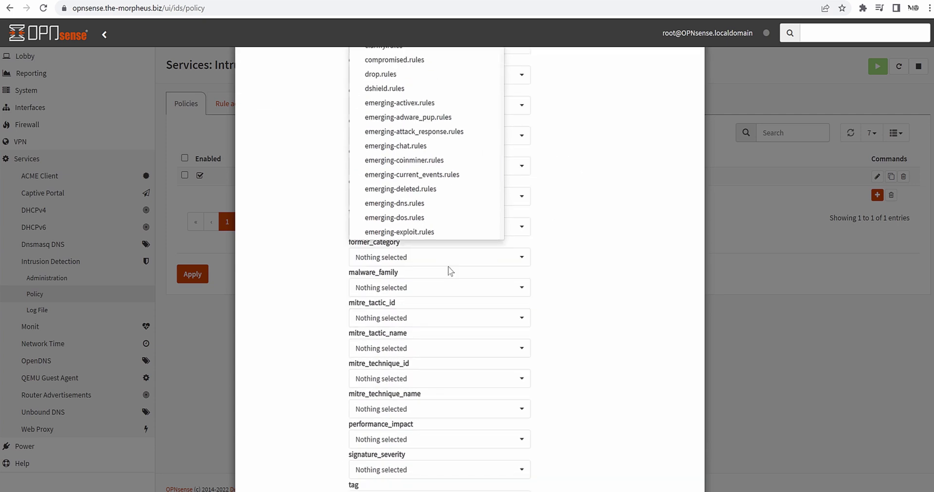
{"action": "scroll", "coordinate": [434, 225], "scroll_direction": "down", "scroll_amount": 10}
{"action": "scroll", "coordinate": [622, 273], "scroll_direction": "down", "scroll_amount": 3}
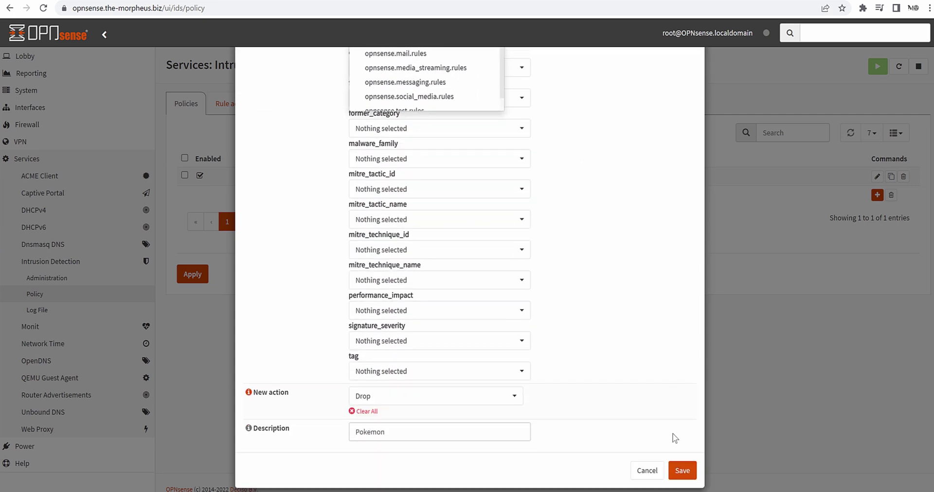
{"action": "left_click", "coordinate": [649, 470]}
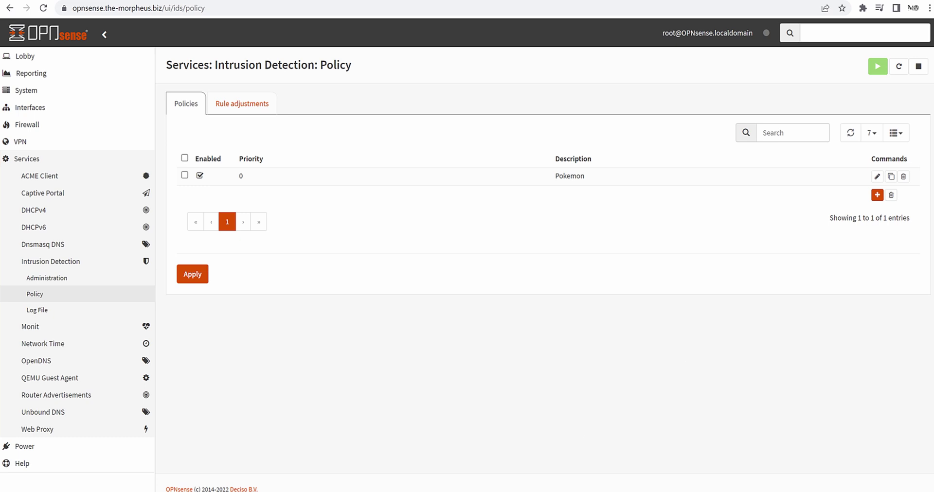
Step: Open the downloadable rulesets list in the intrusion detection administration
{"action": "left_click", "coordinate": [95, 278]}
{"action": "left_click", "coordinate": [233, 104]}
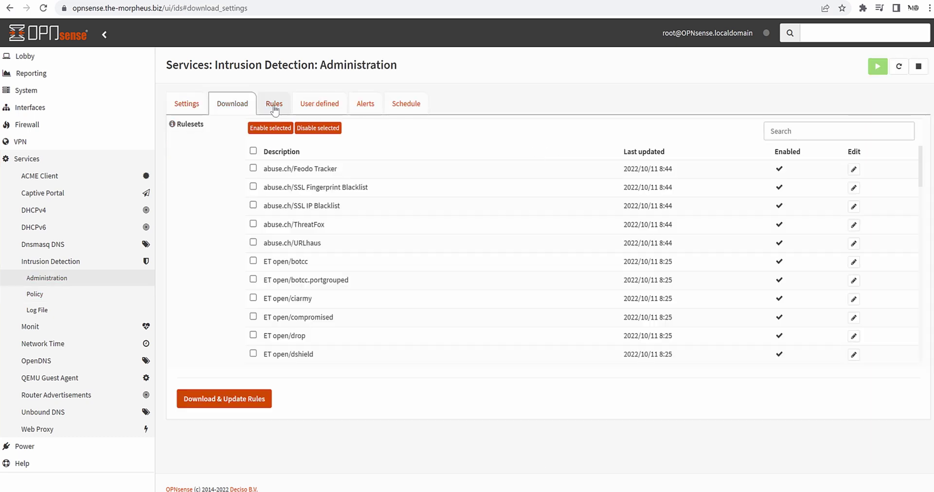